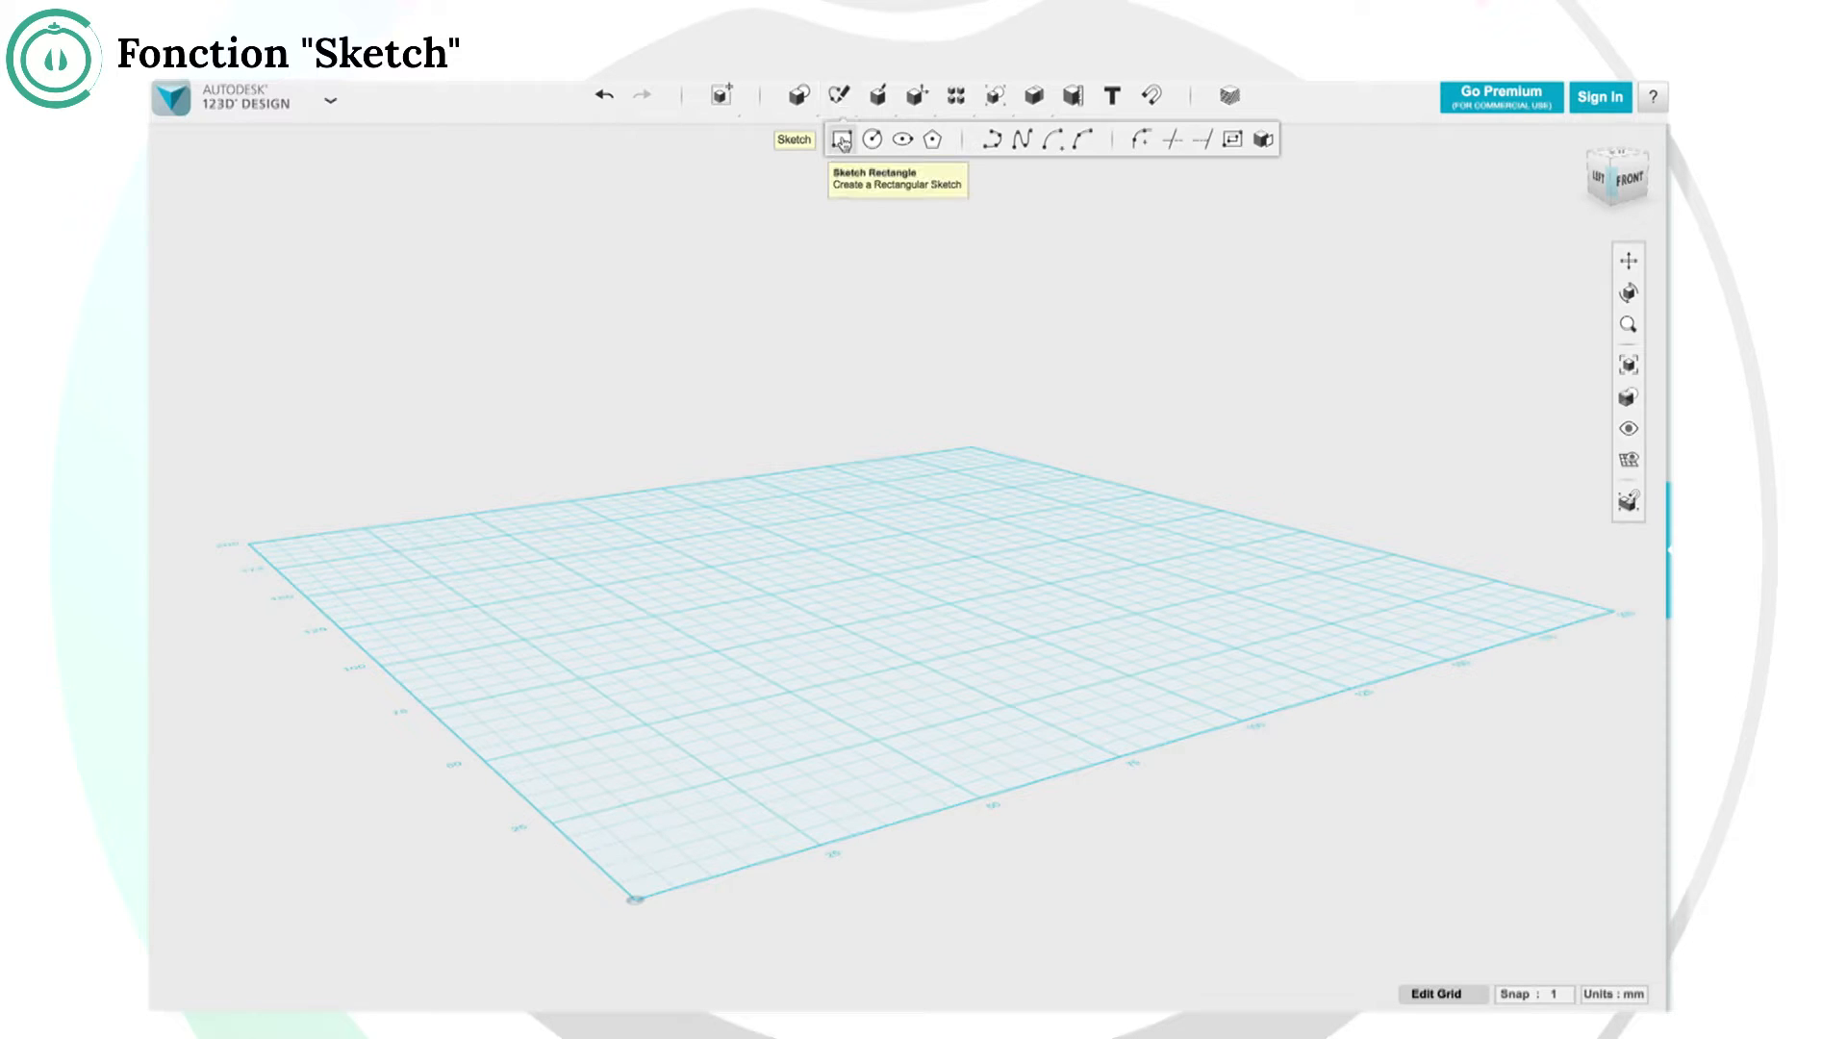
Sketch a rectangle near the middle of the grid with the Sketch Rectangle tool and finish the sketch.
click(842, 142)
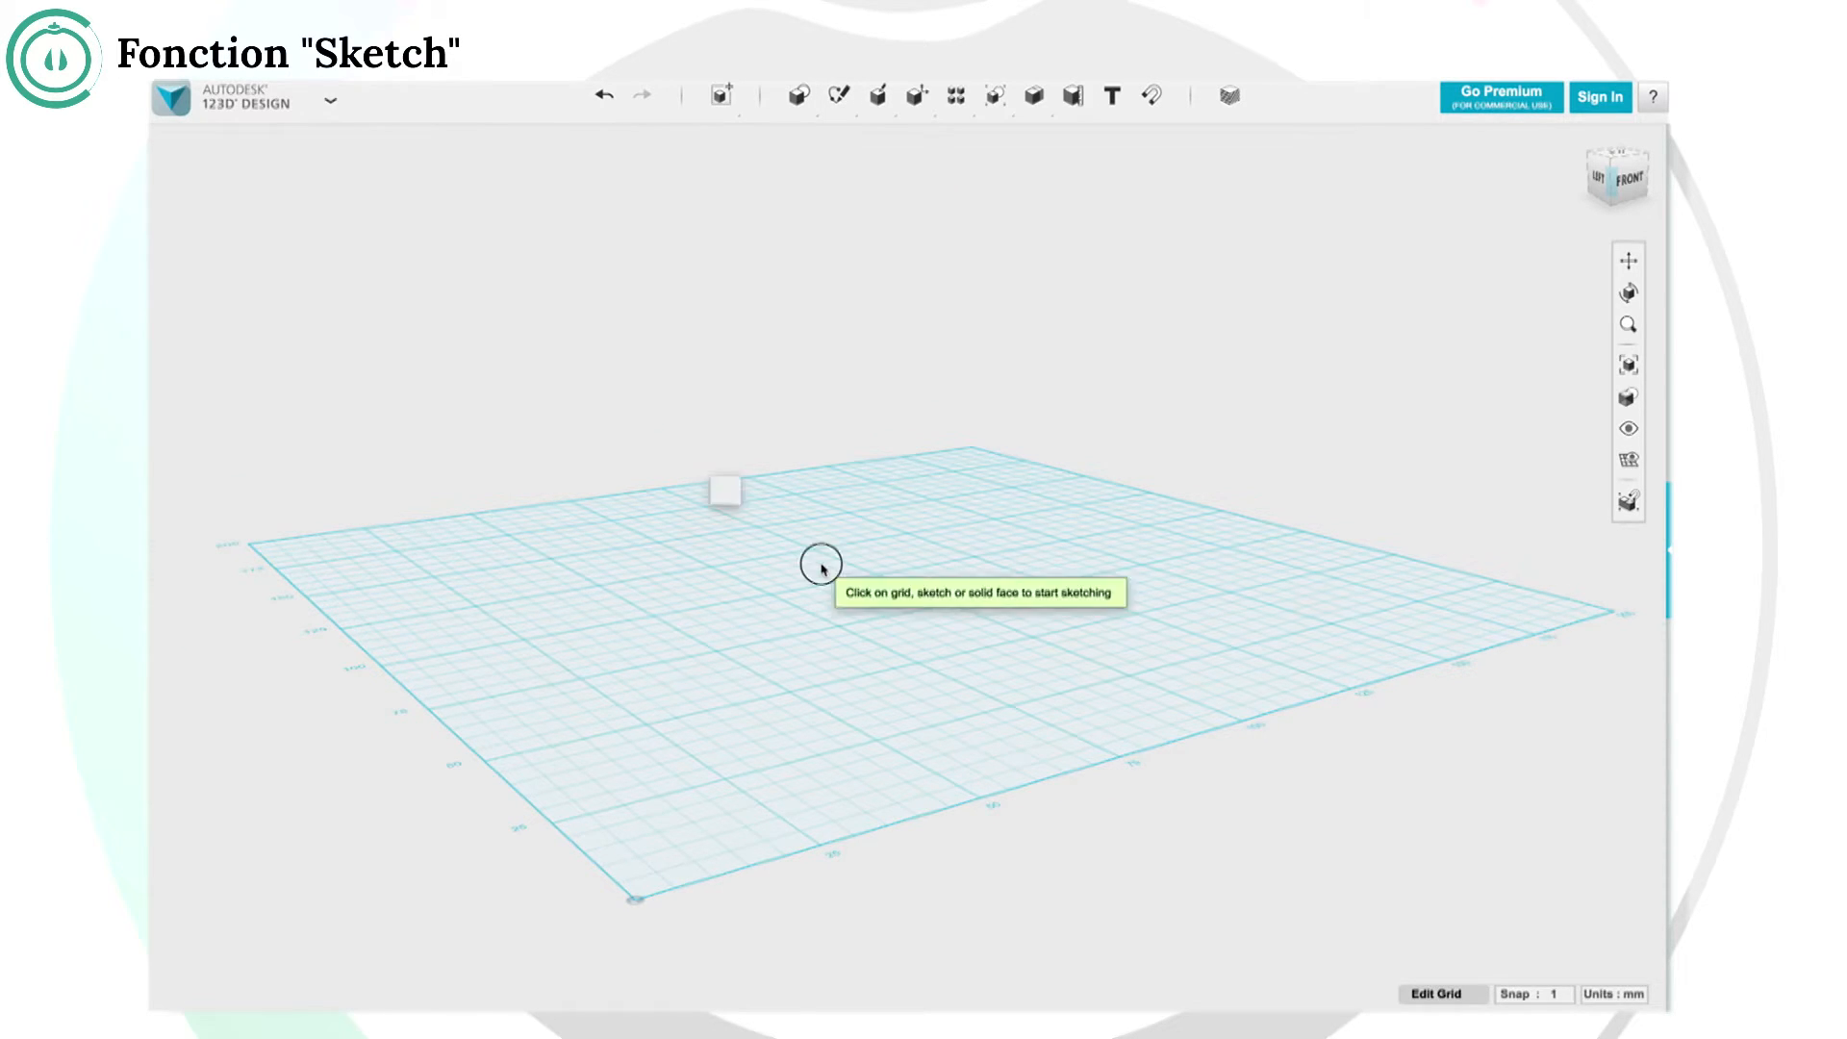
click(822, 567)
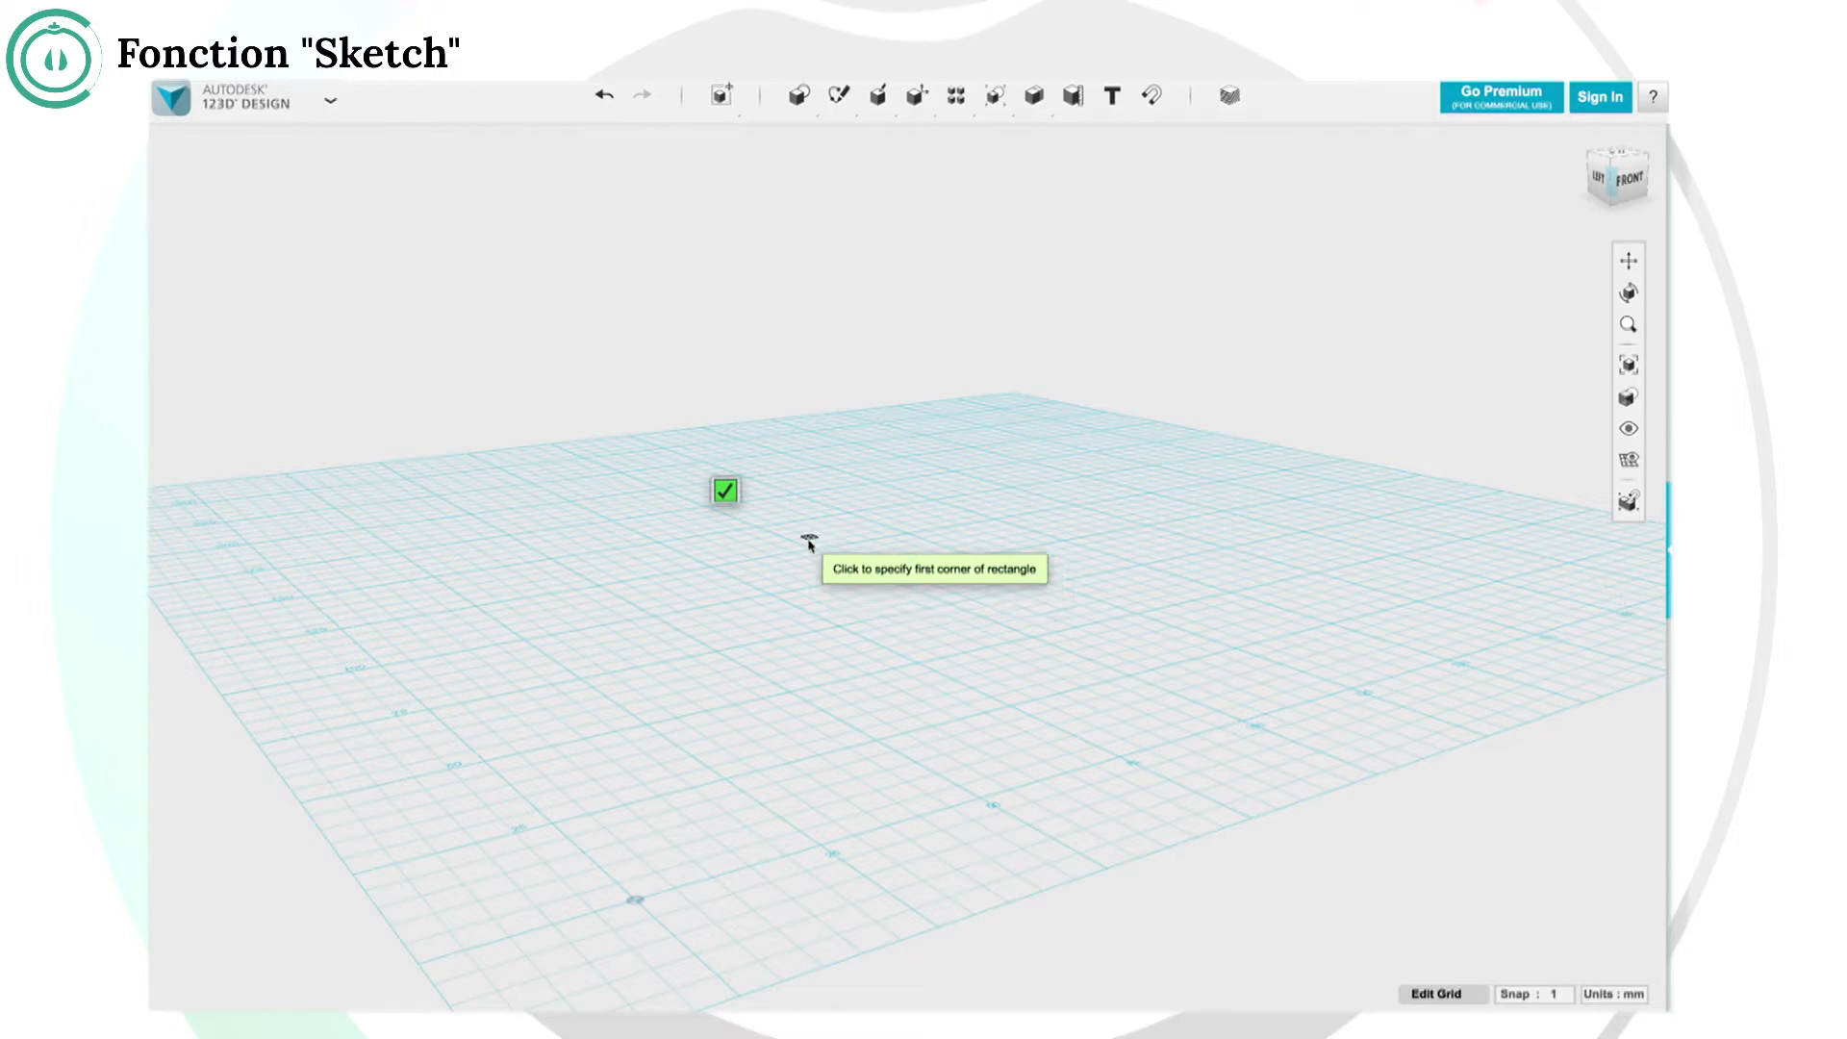
click(811, 551)
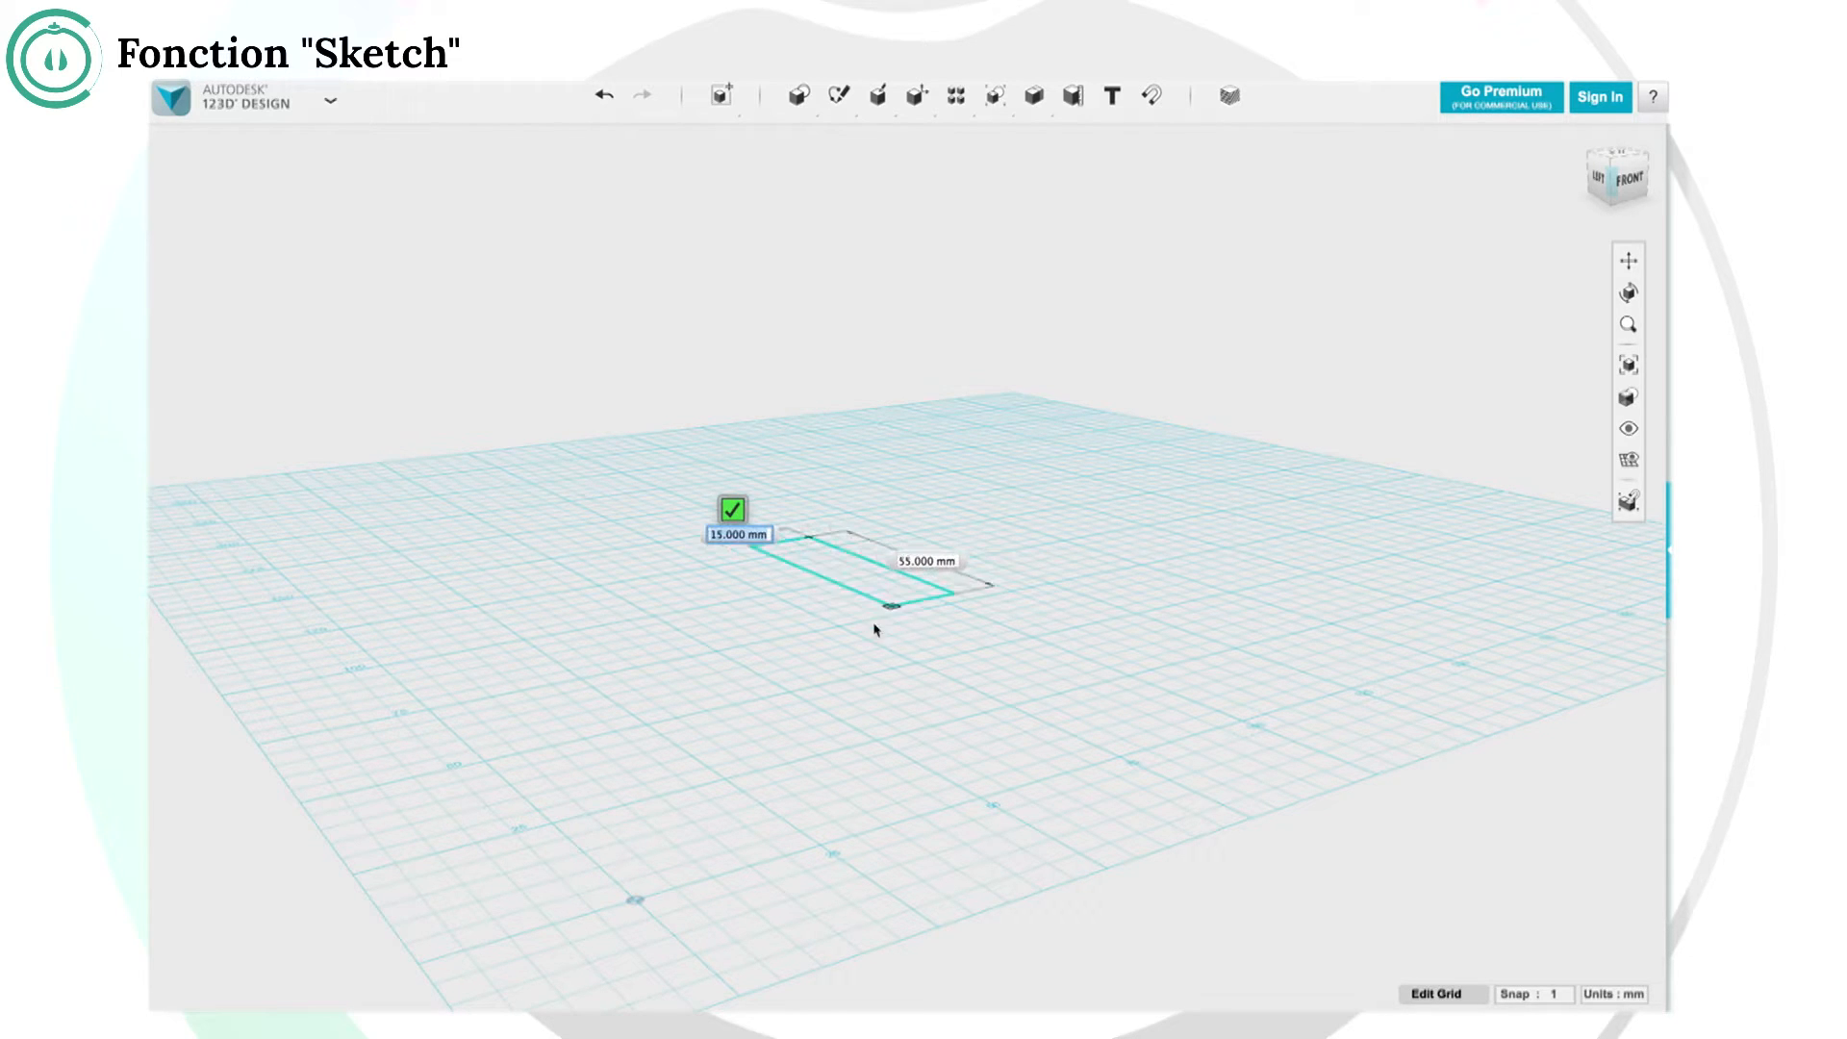
click(839, 621)
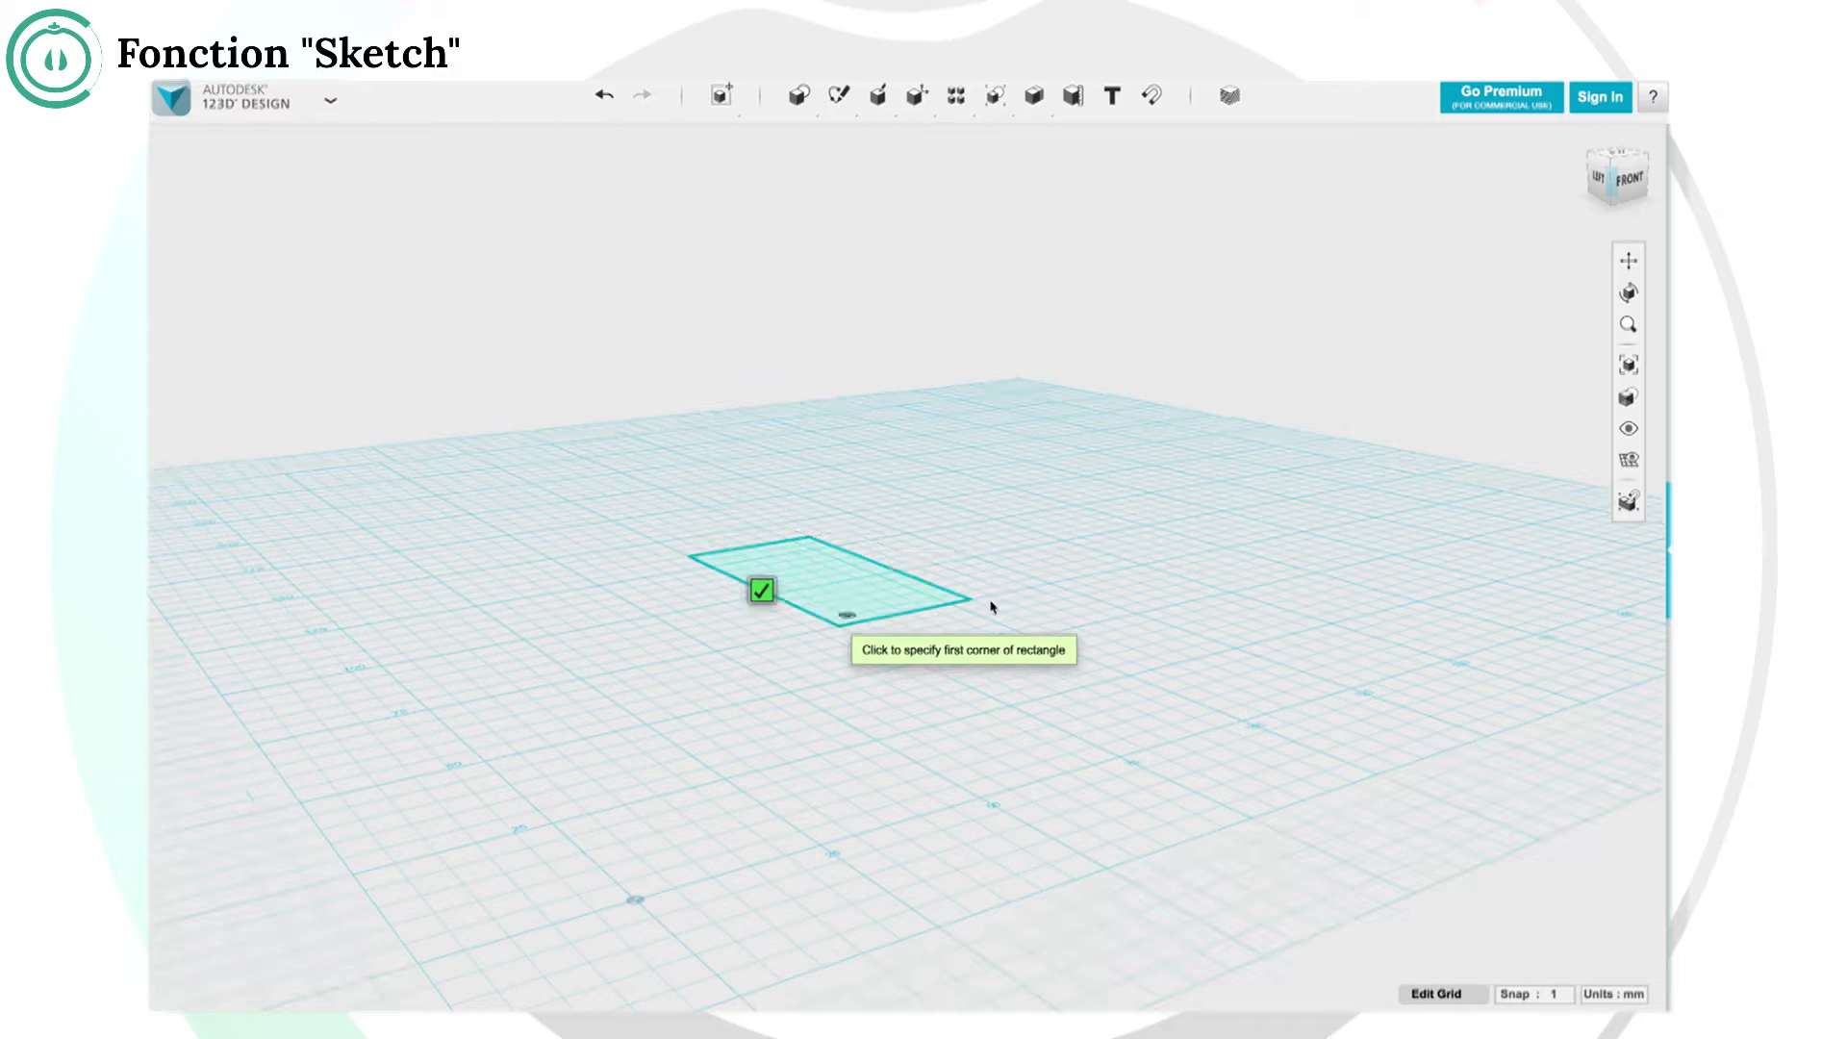
click(761, 591)
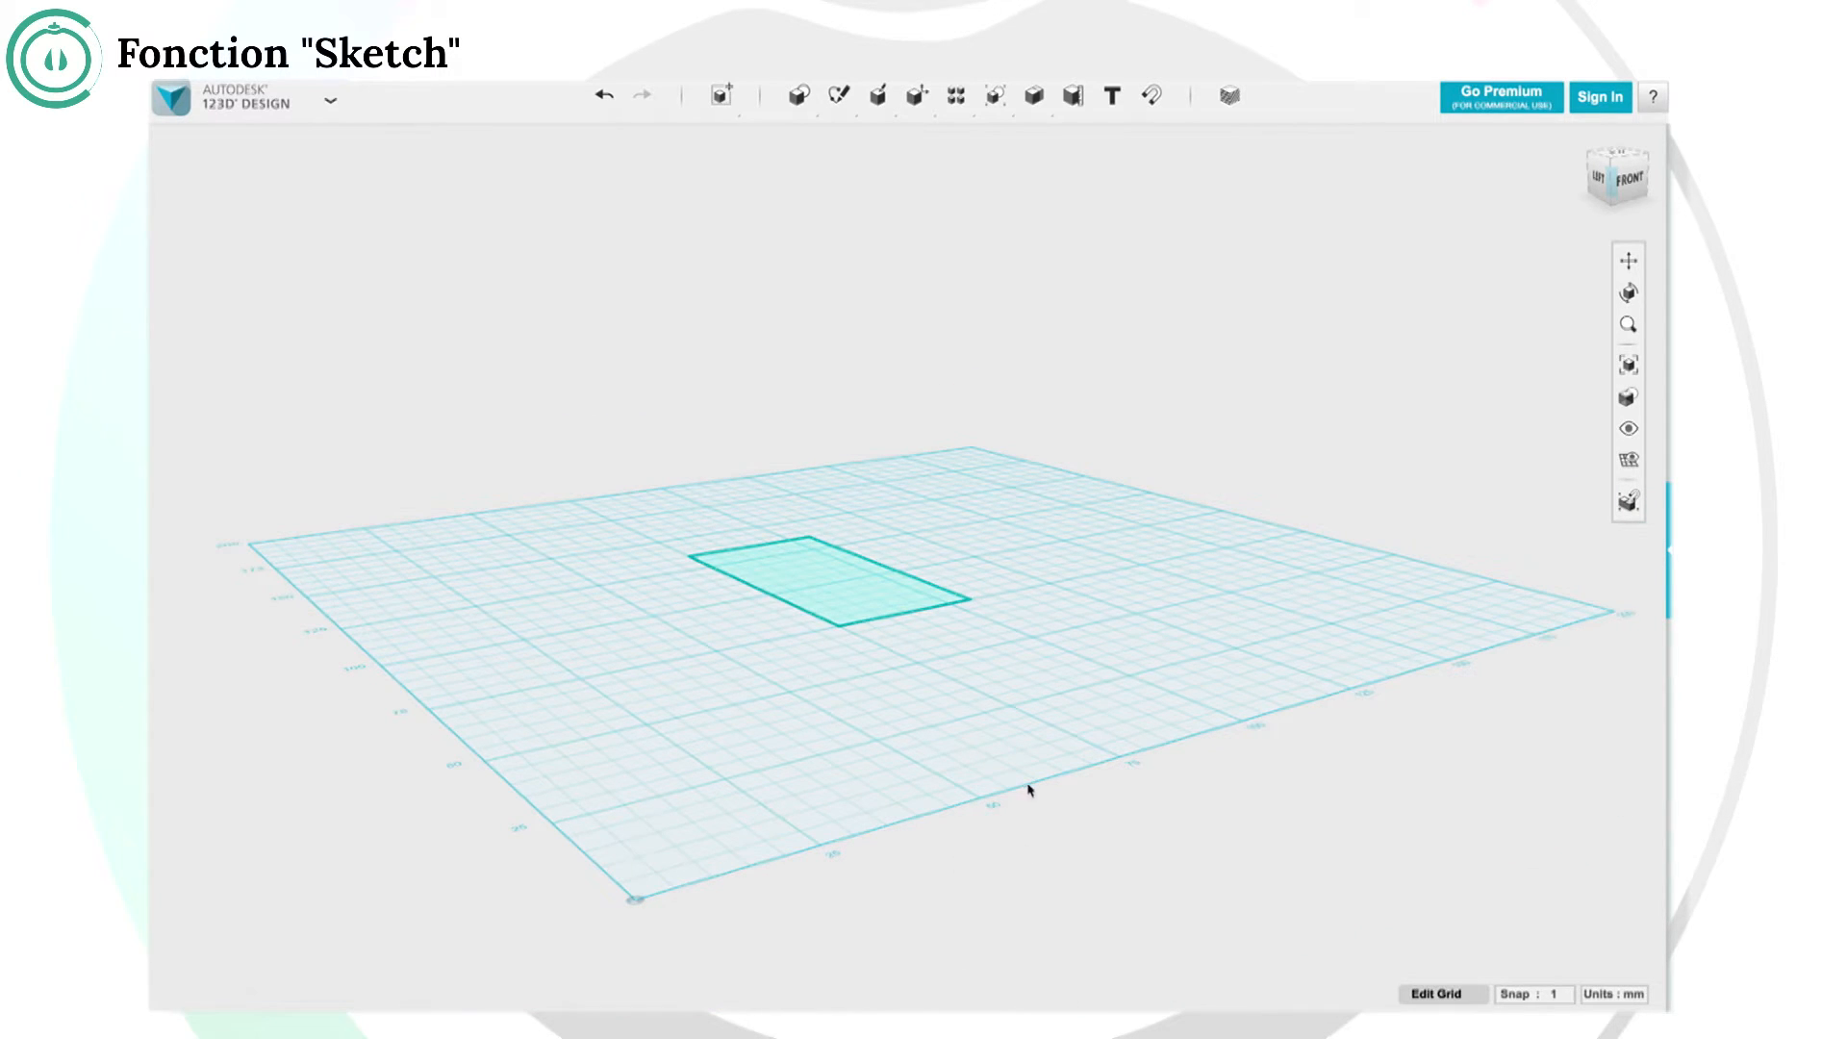
Extrude the rectangle upward by 80 mm to form a solid box.
mouse_move(1030, 699)
right_down()
mouse_move(1030, 619)
mouse_move(989, 648)
mouse_move(1071, 637)
mouse_move(1064, 606)
mouse_move(1051, 622)
mouse_move(1052, 536)
mouse_move(1049, 568)
right_up()
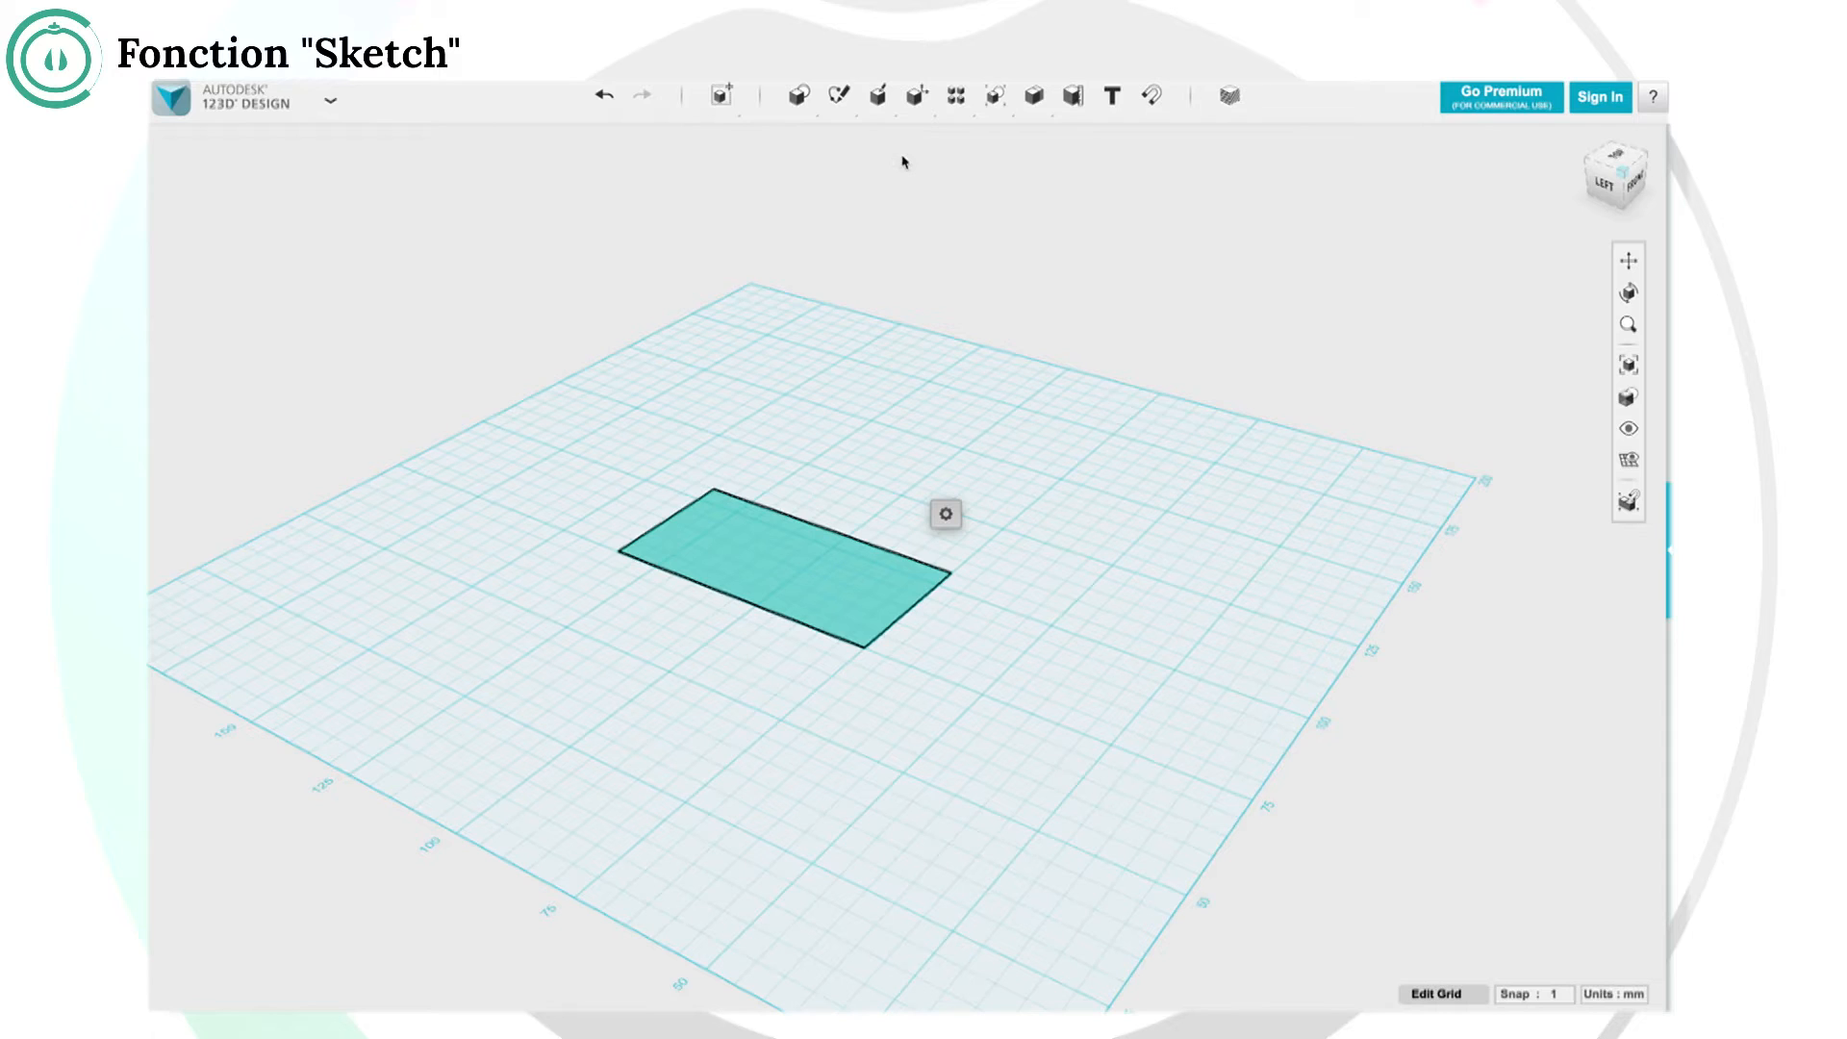
mouse_move(878, 96)
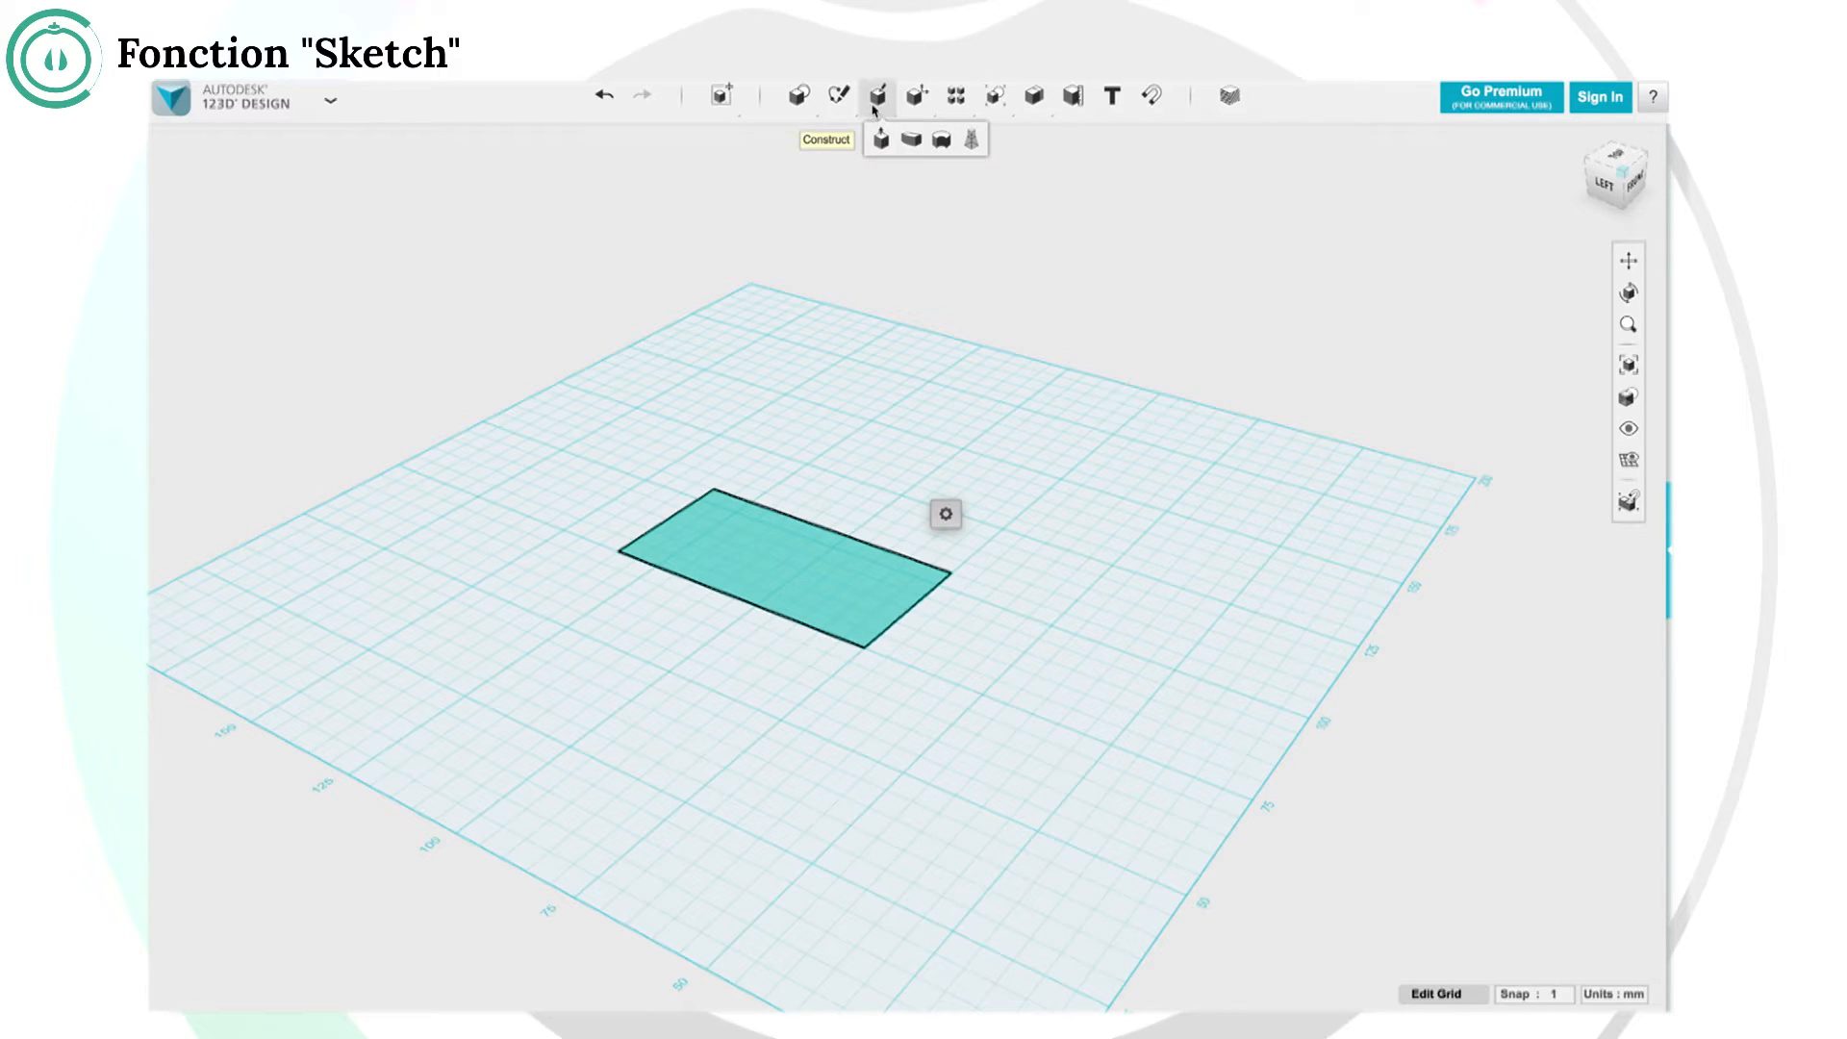
click(881, 140)
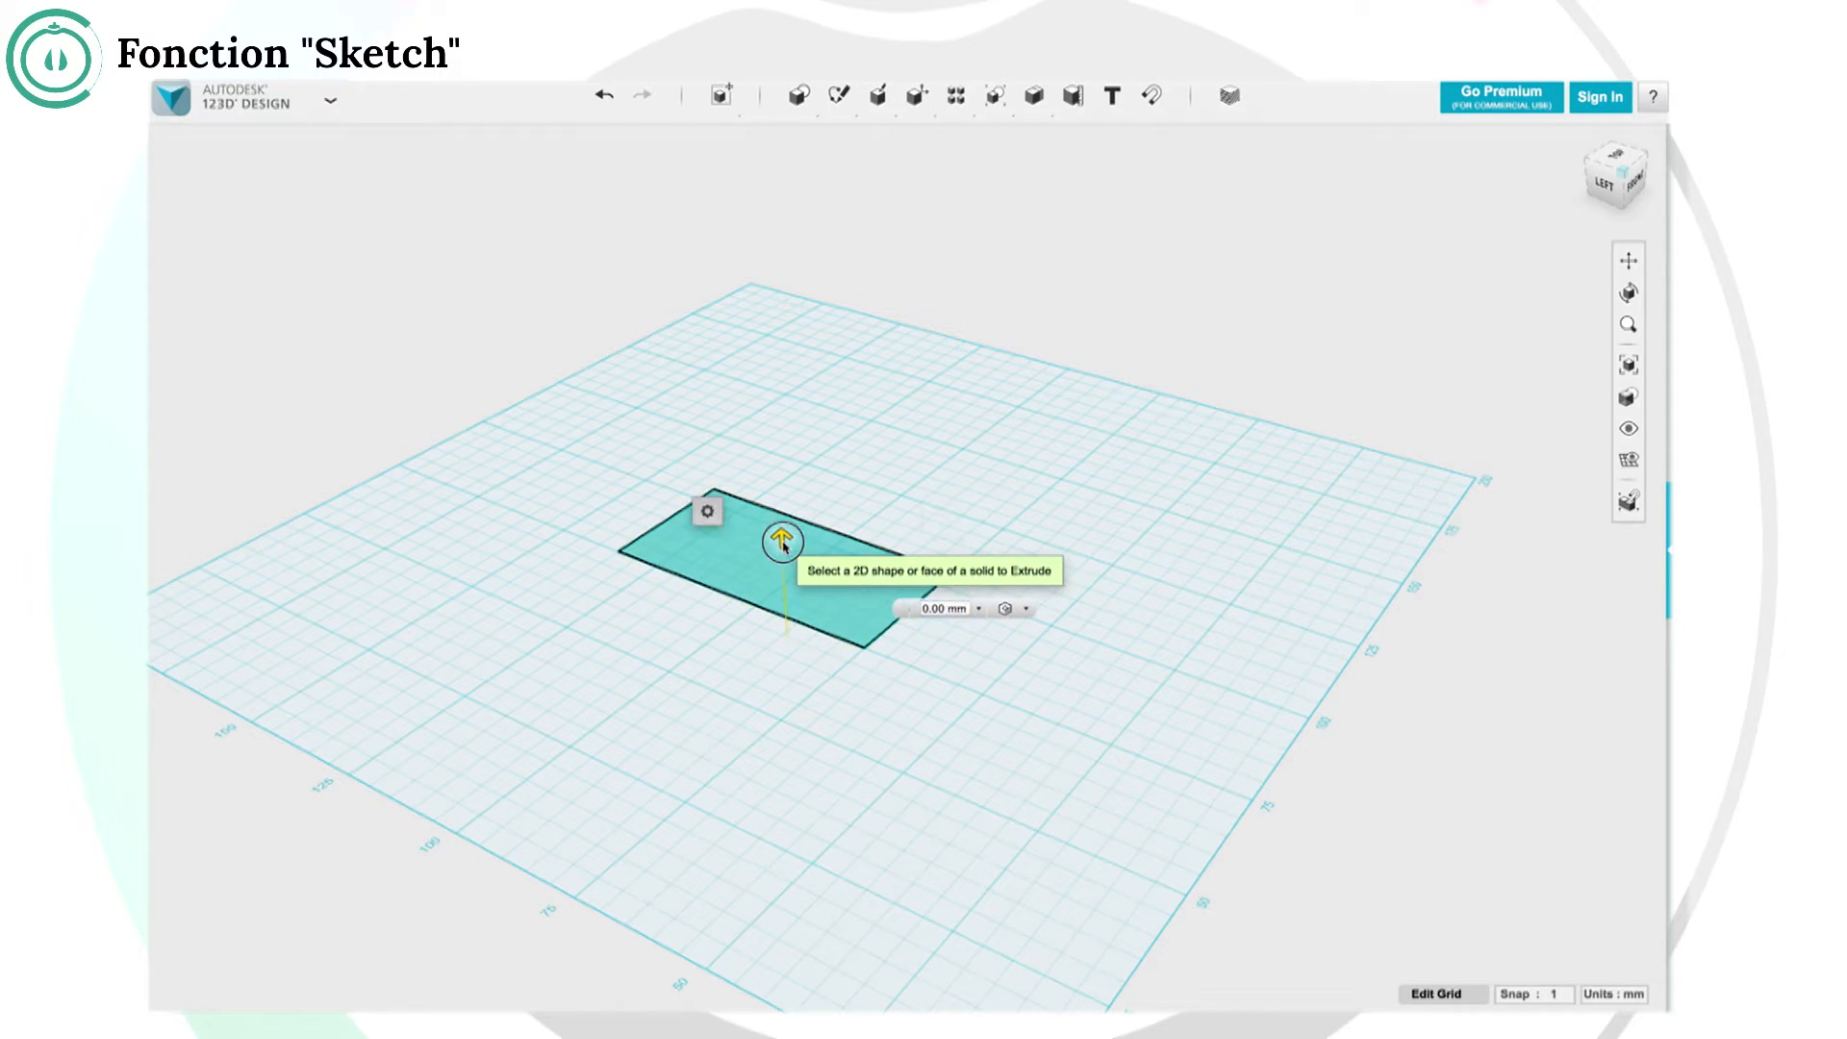
drag(783, 541, 806, 386)
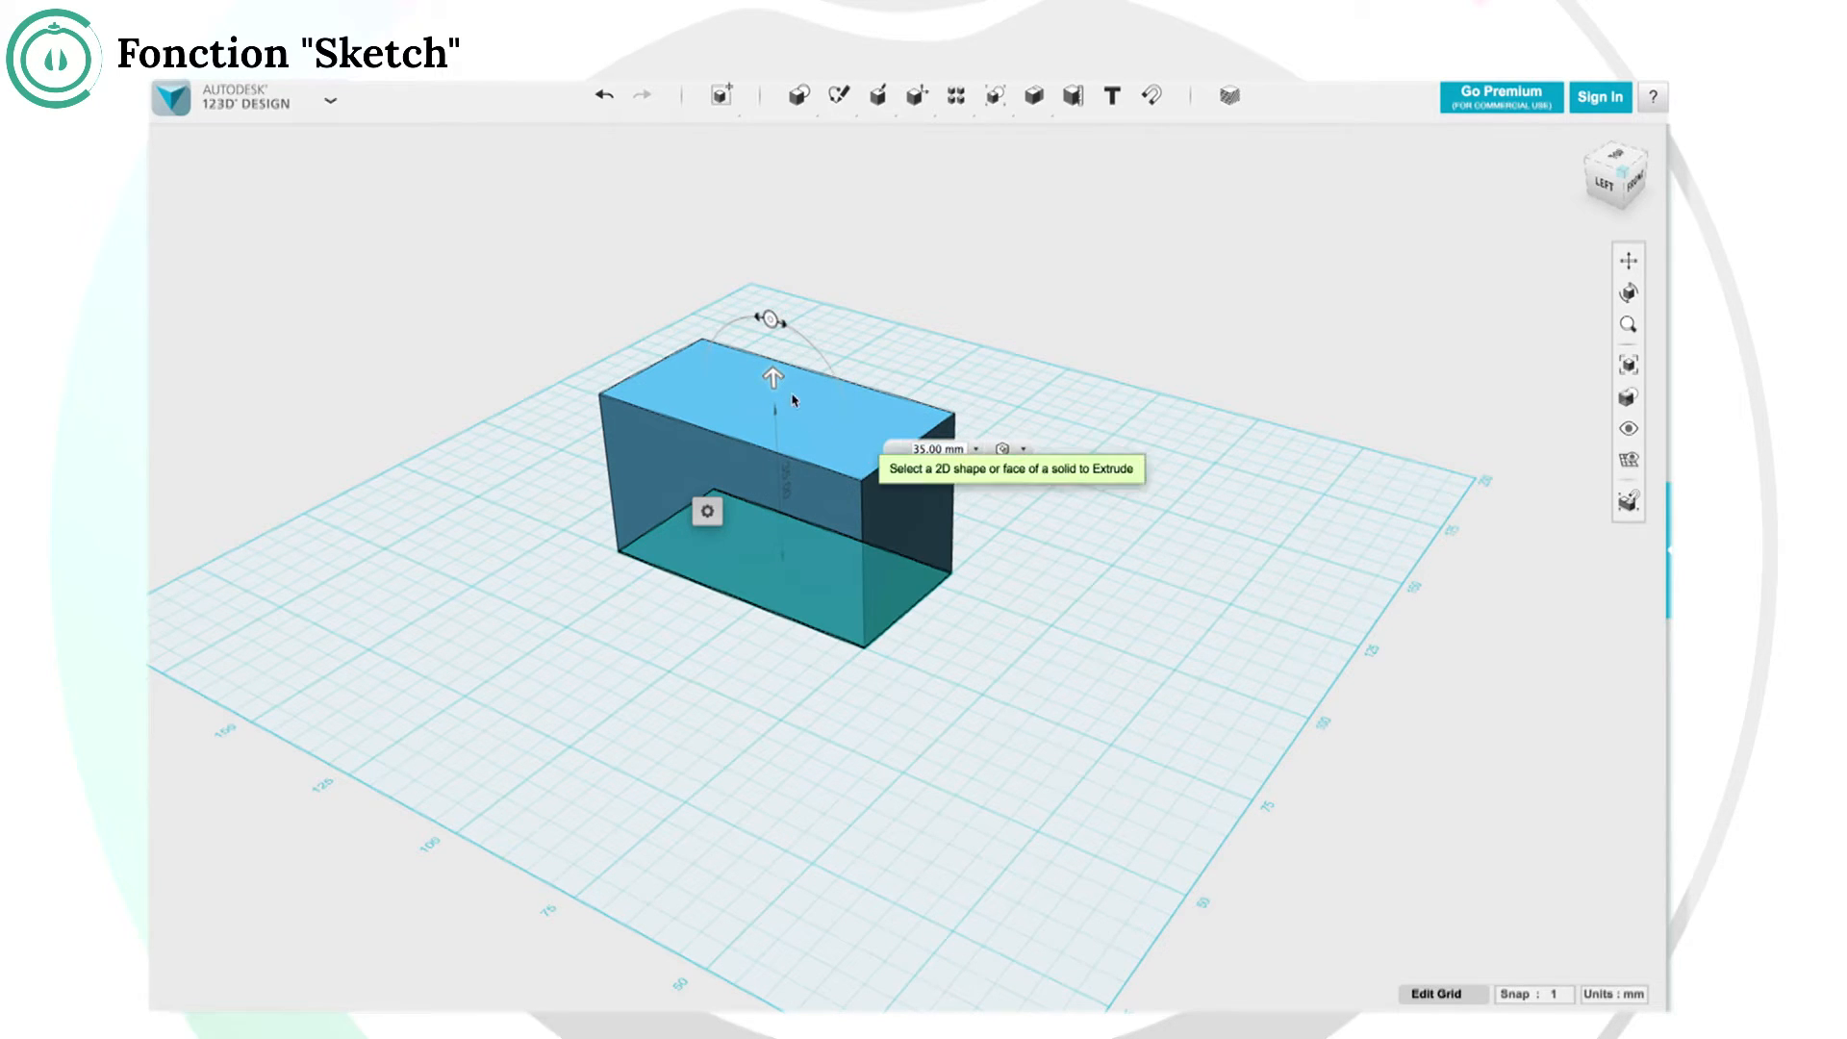
text(80)
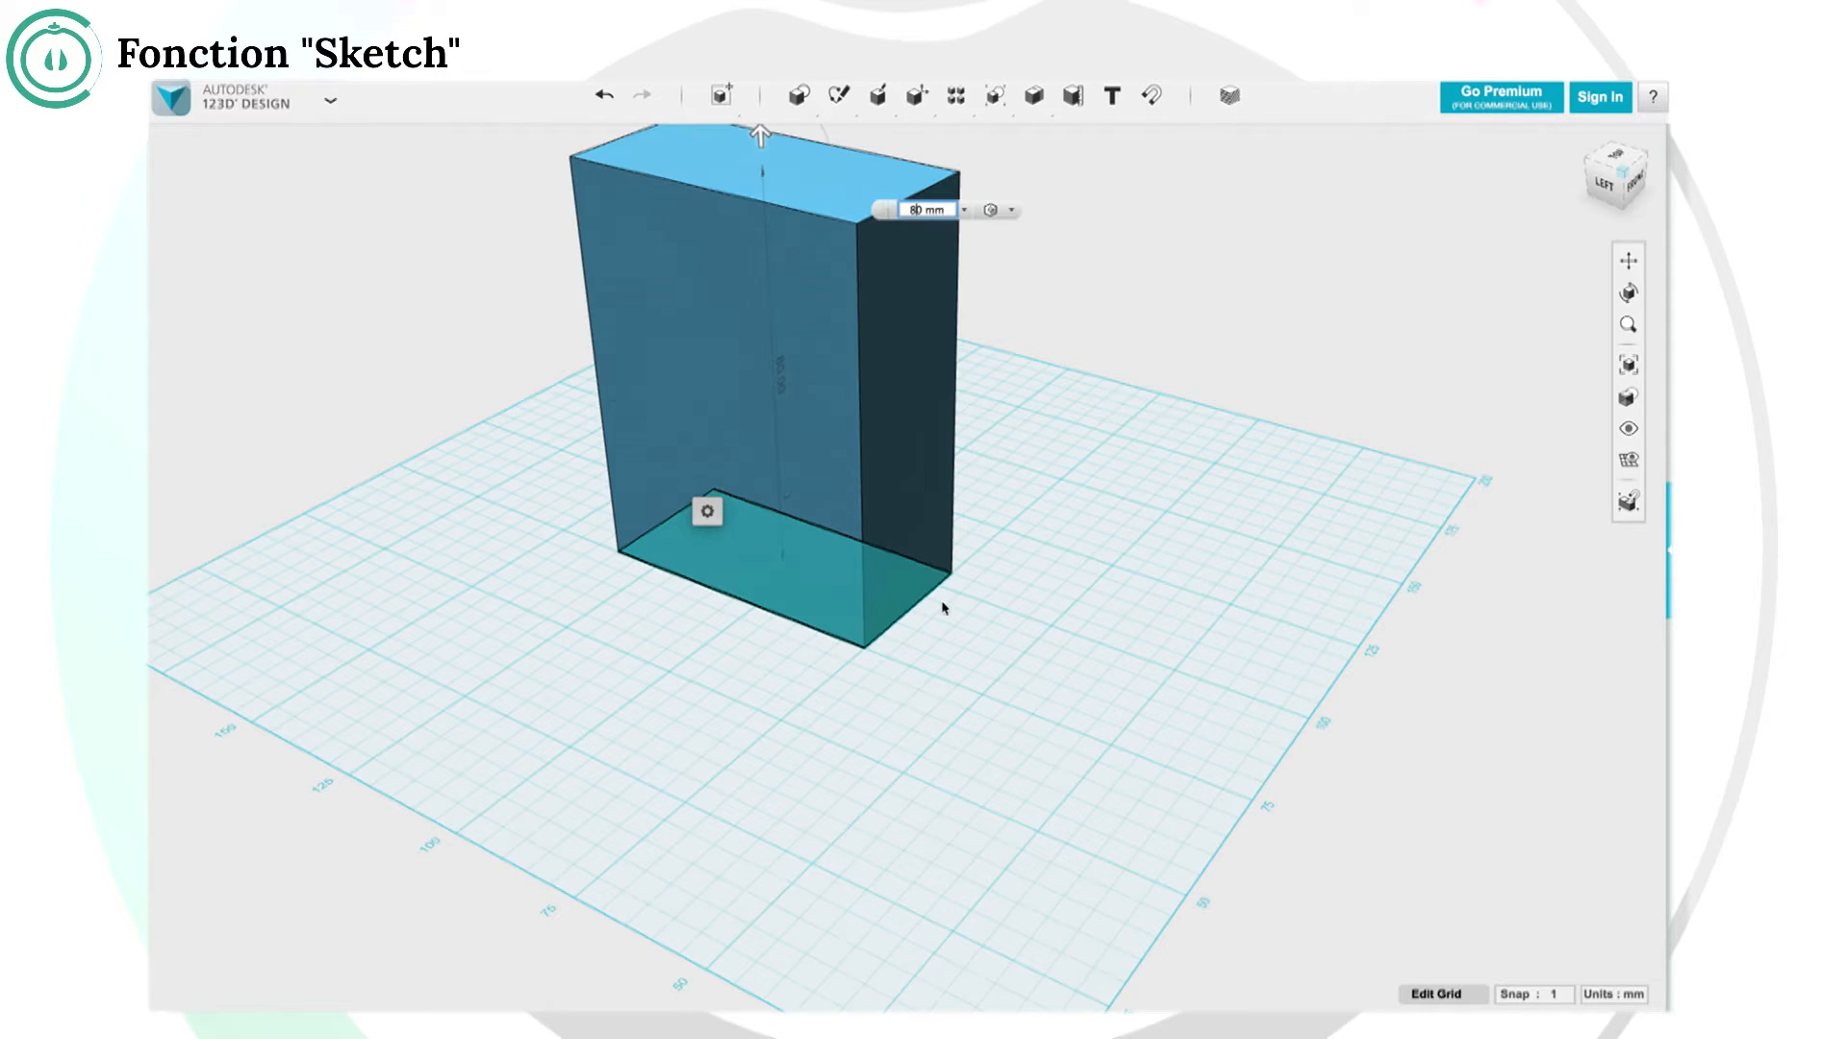
click(942, 608)
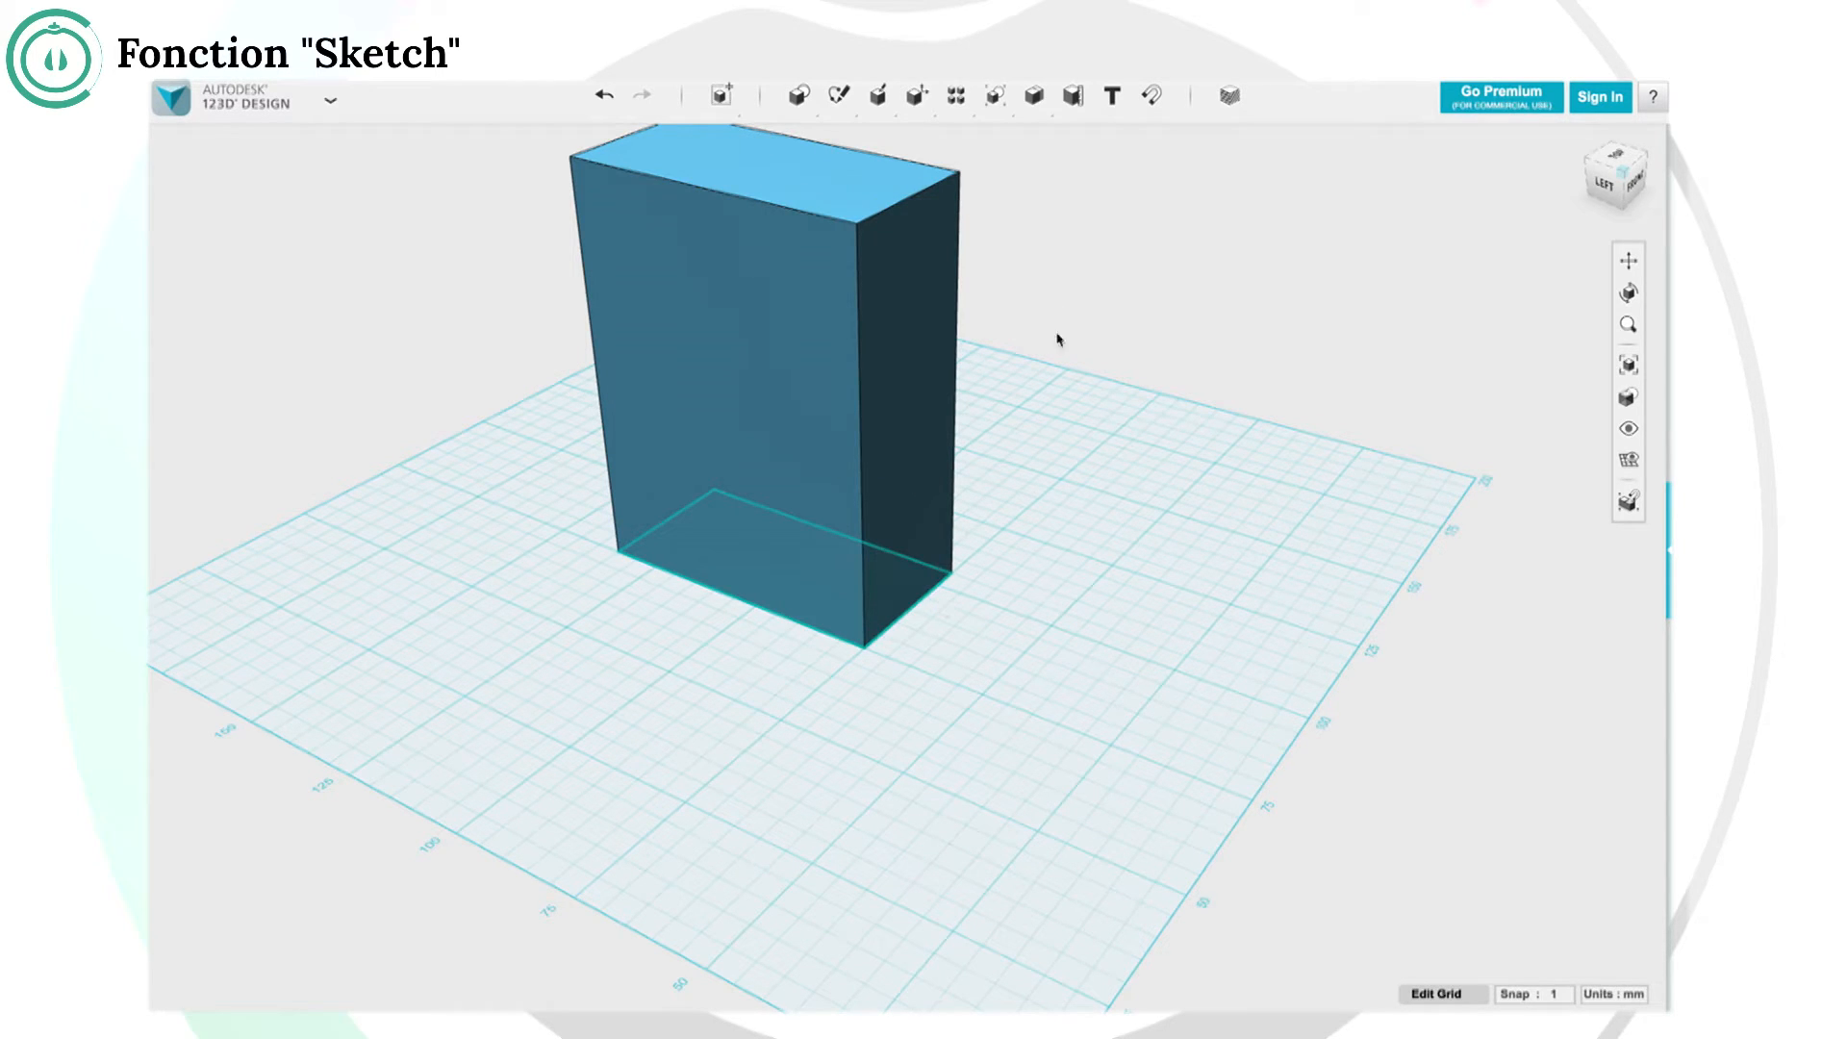
scroll(1205, 375, up, 2)
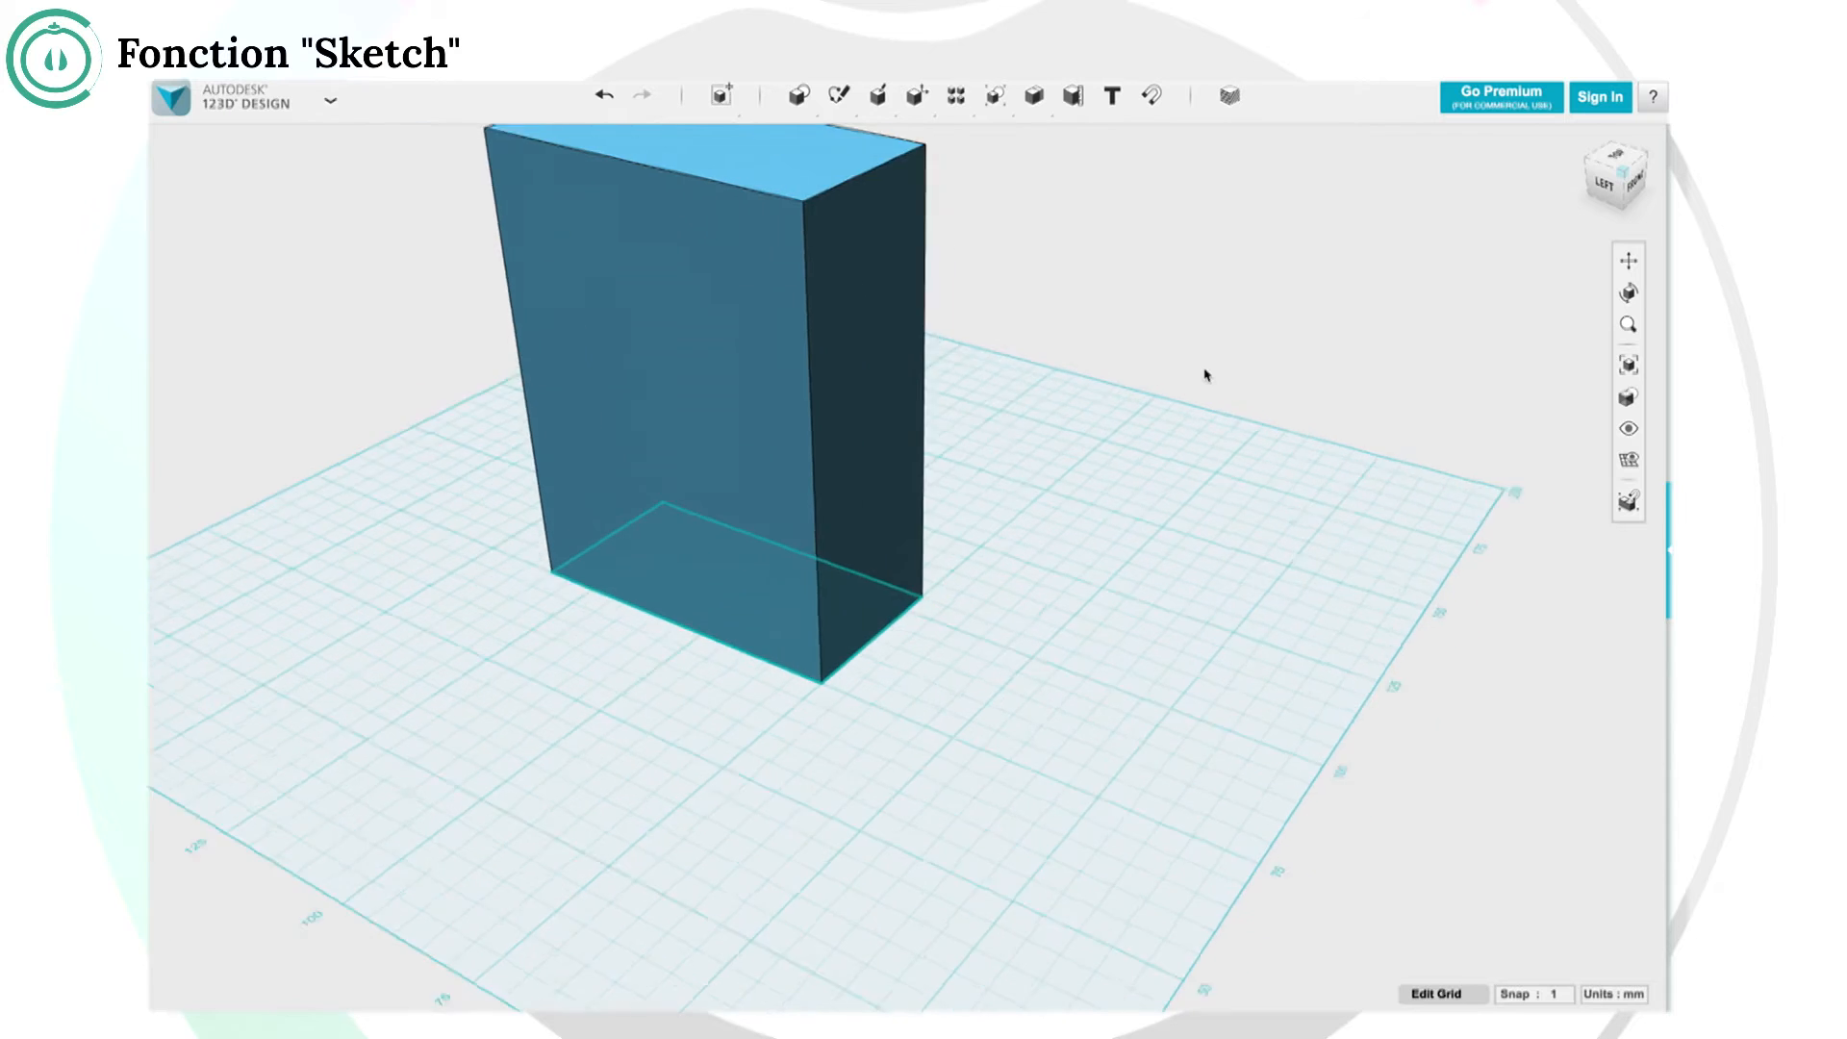
scroll(1204, 375, down, 3)
scroll(1205, 375, down, 2)
right_drag(1120, 400, 918, 397)
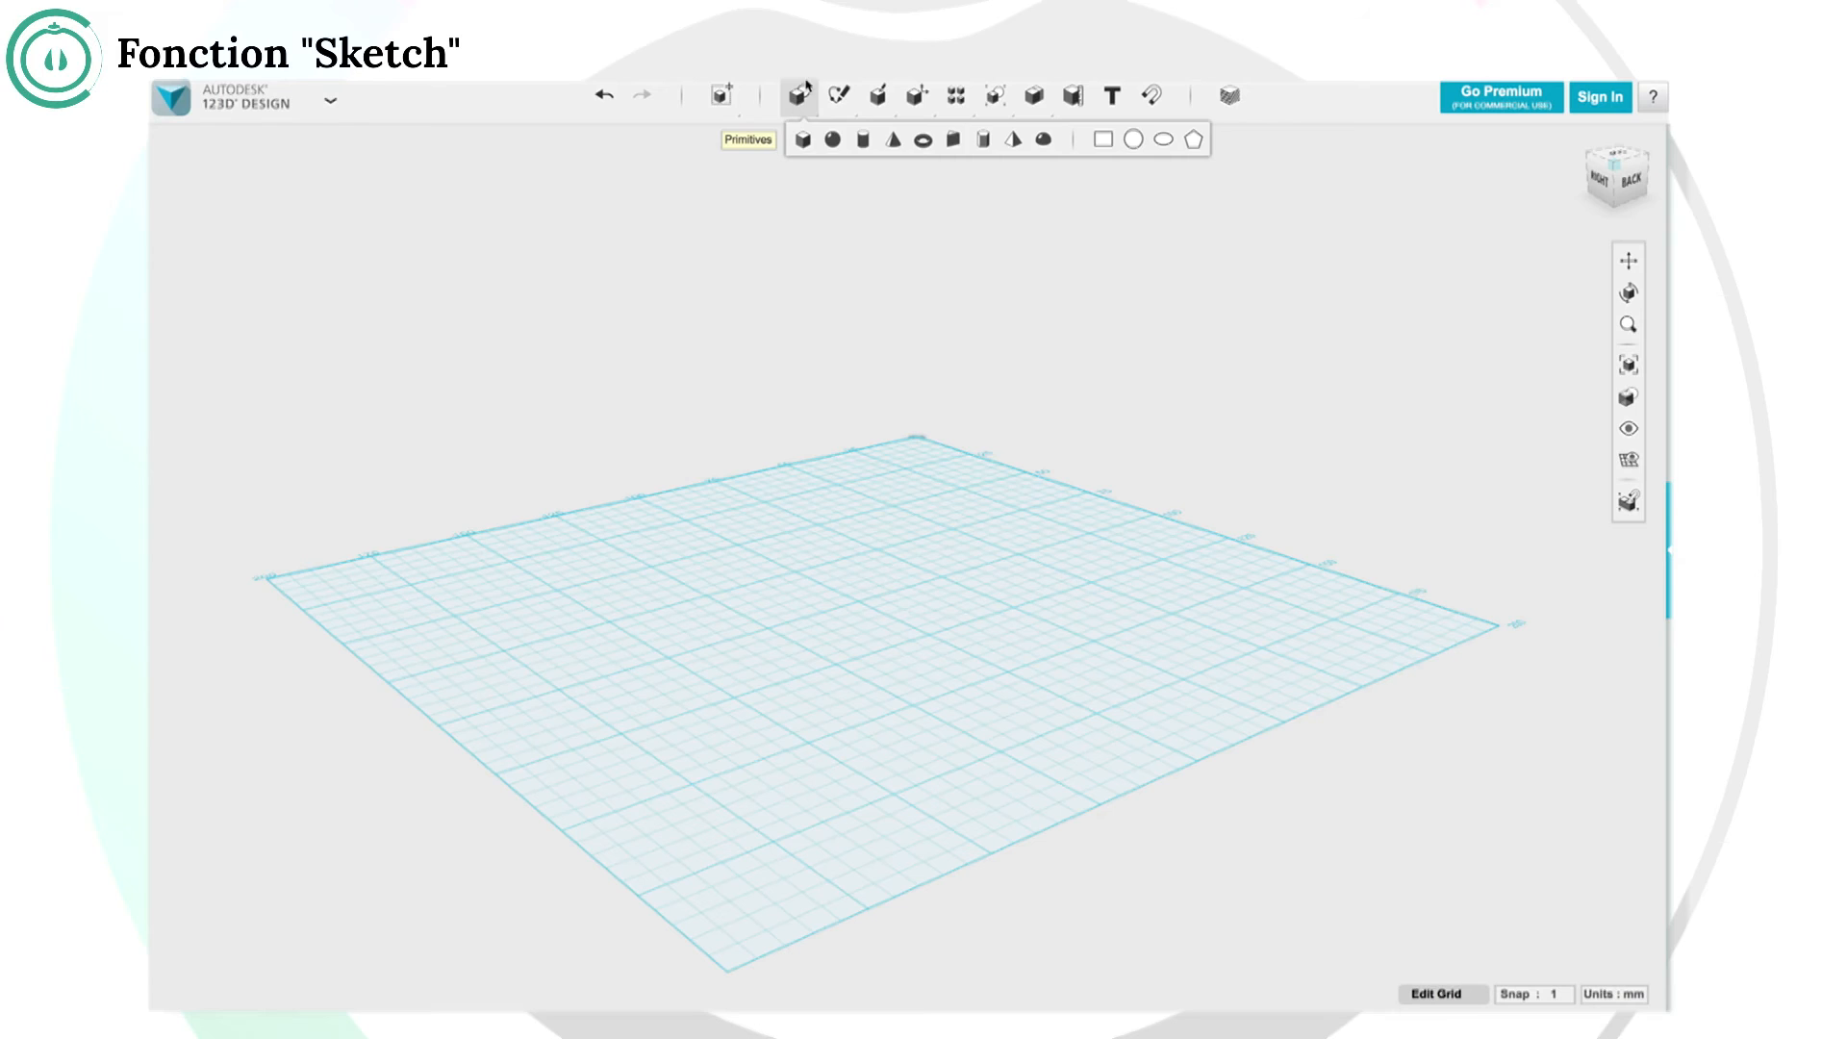
Sketch a closed irregular polygon on the grid with the Polyline tool, ending at its starting point.
mouse_move(839, 94)
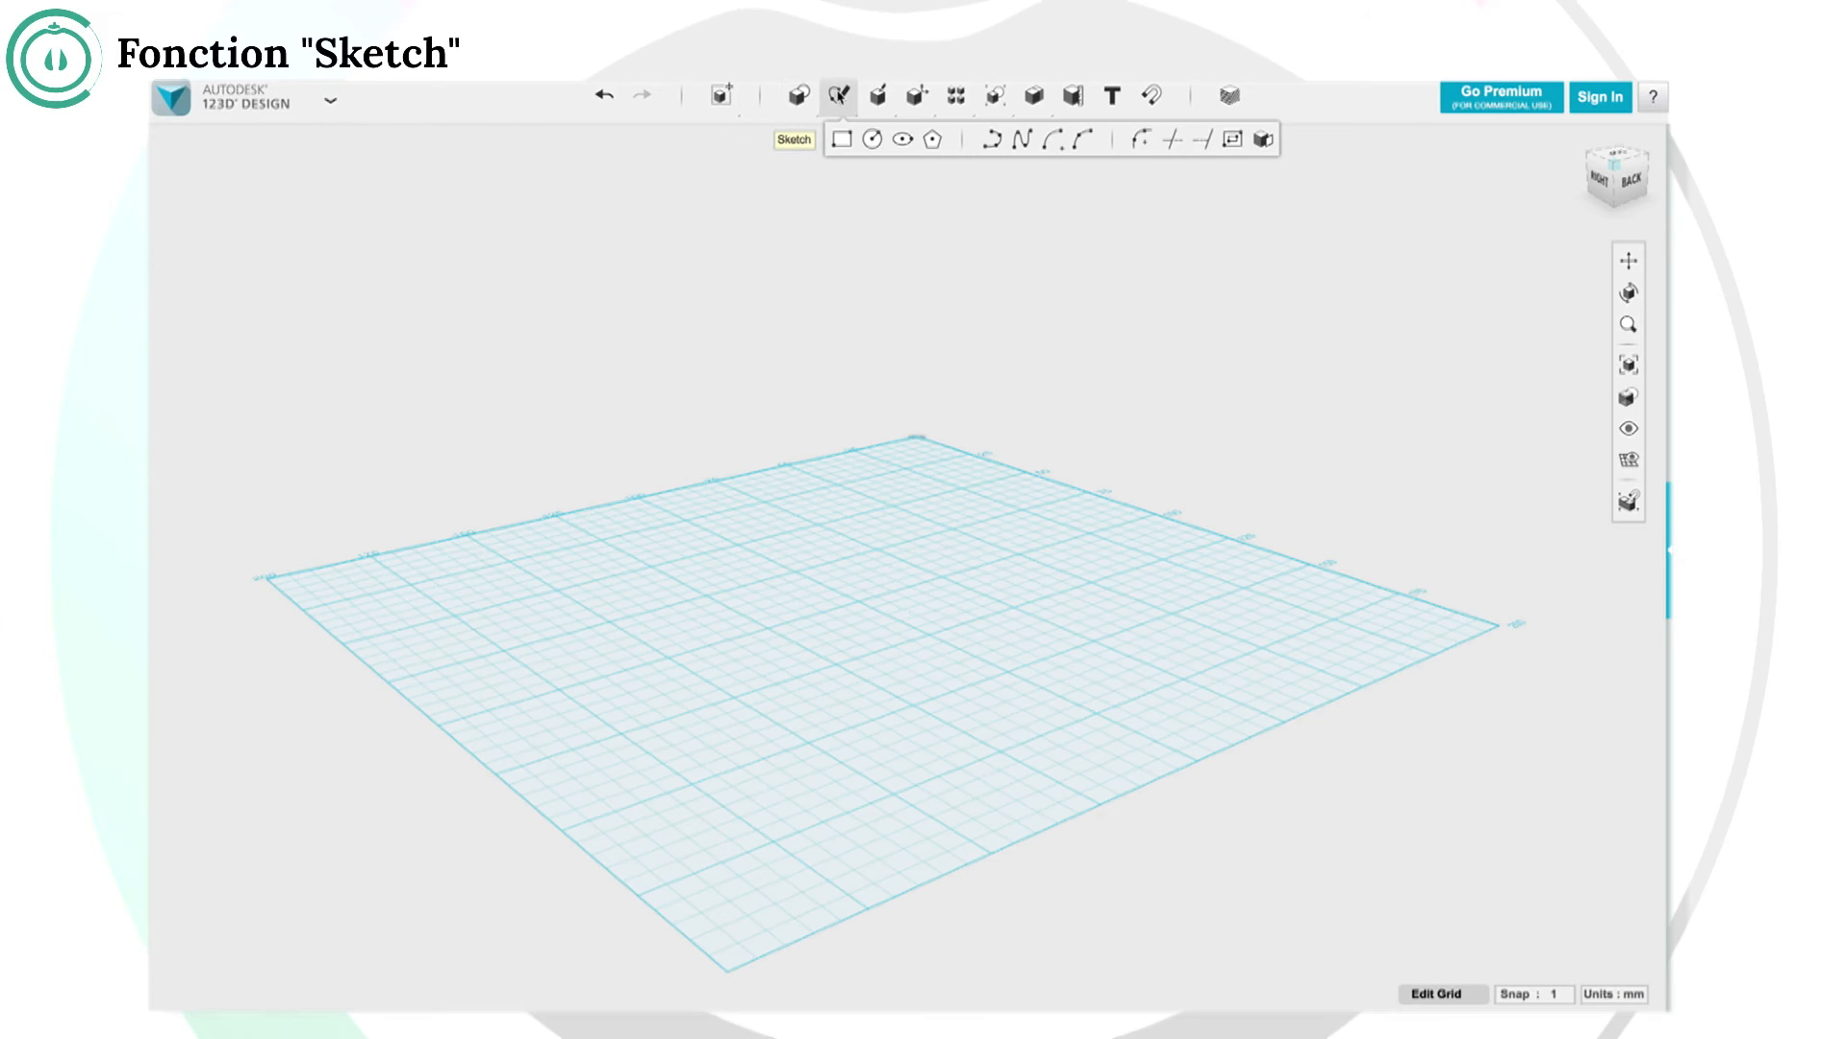
click(991, 142)
click(673, 611)
click(678, 612)
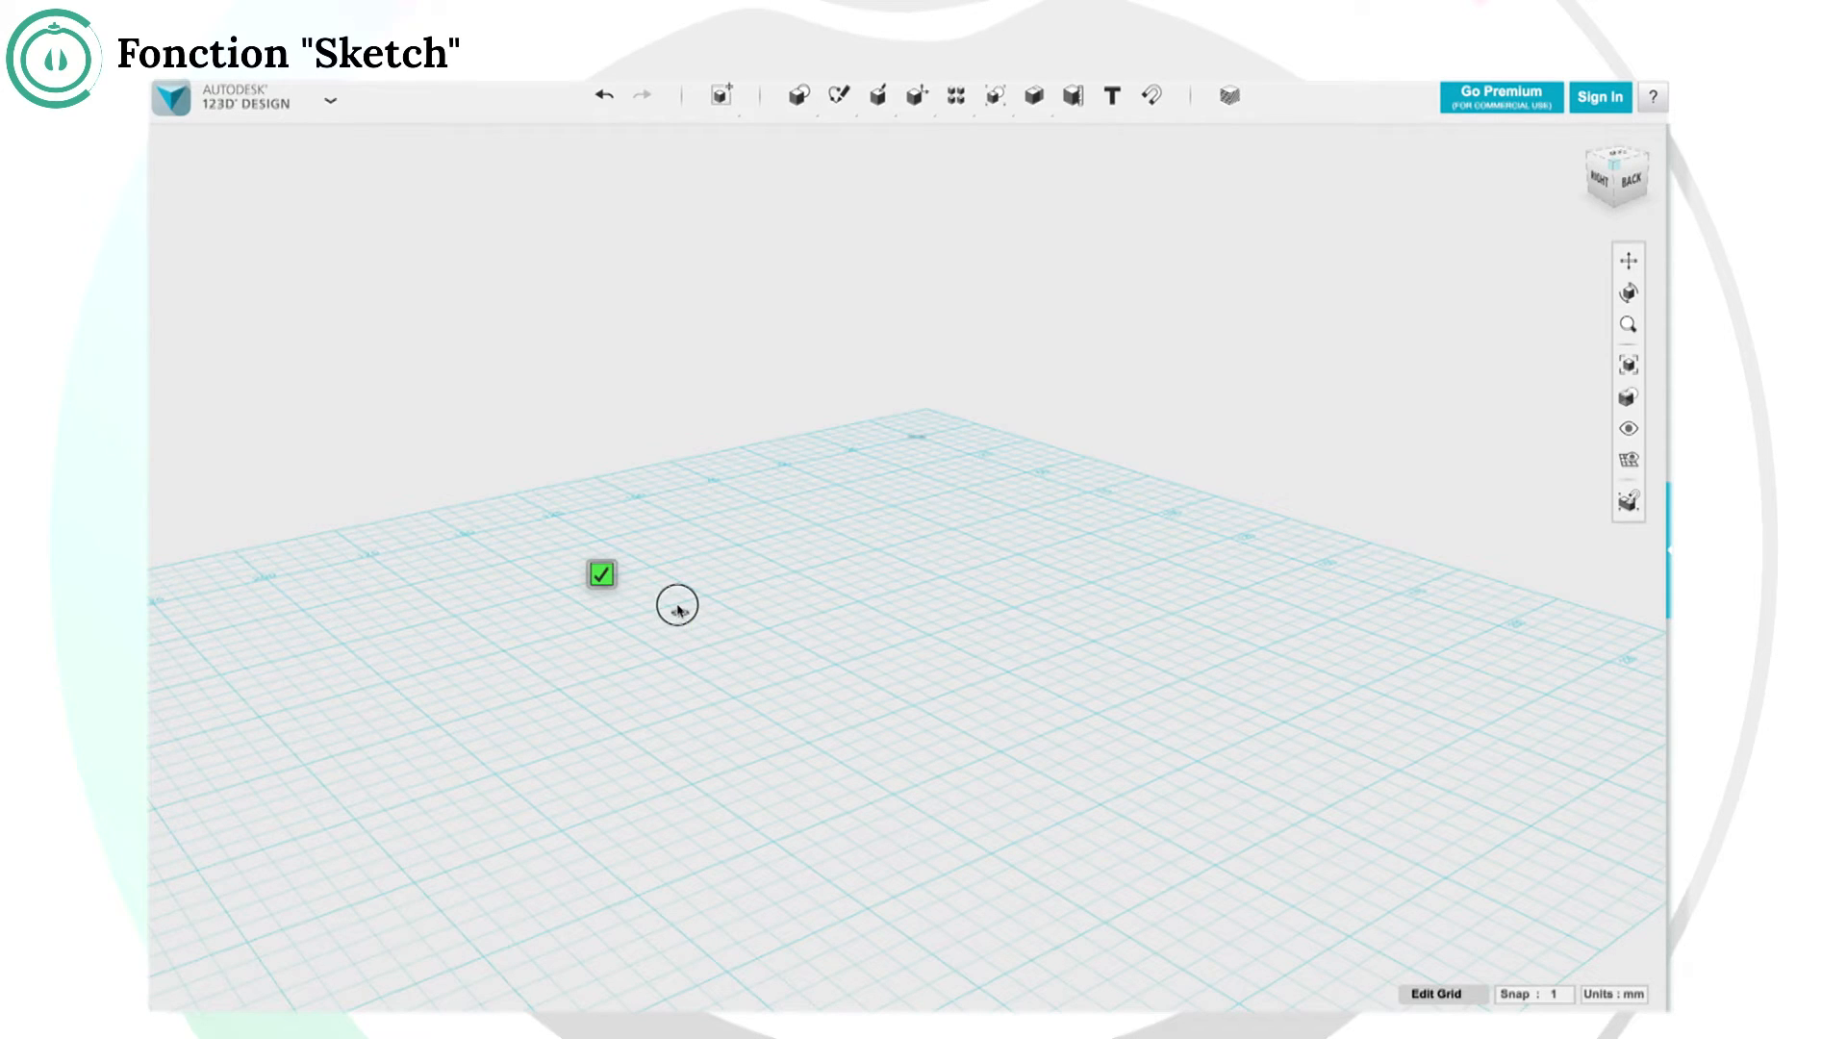
click(818, 575)
click(979, 619)
click(1081, 693)
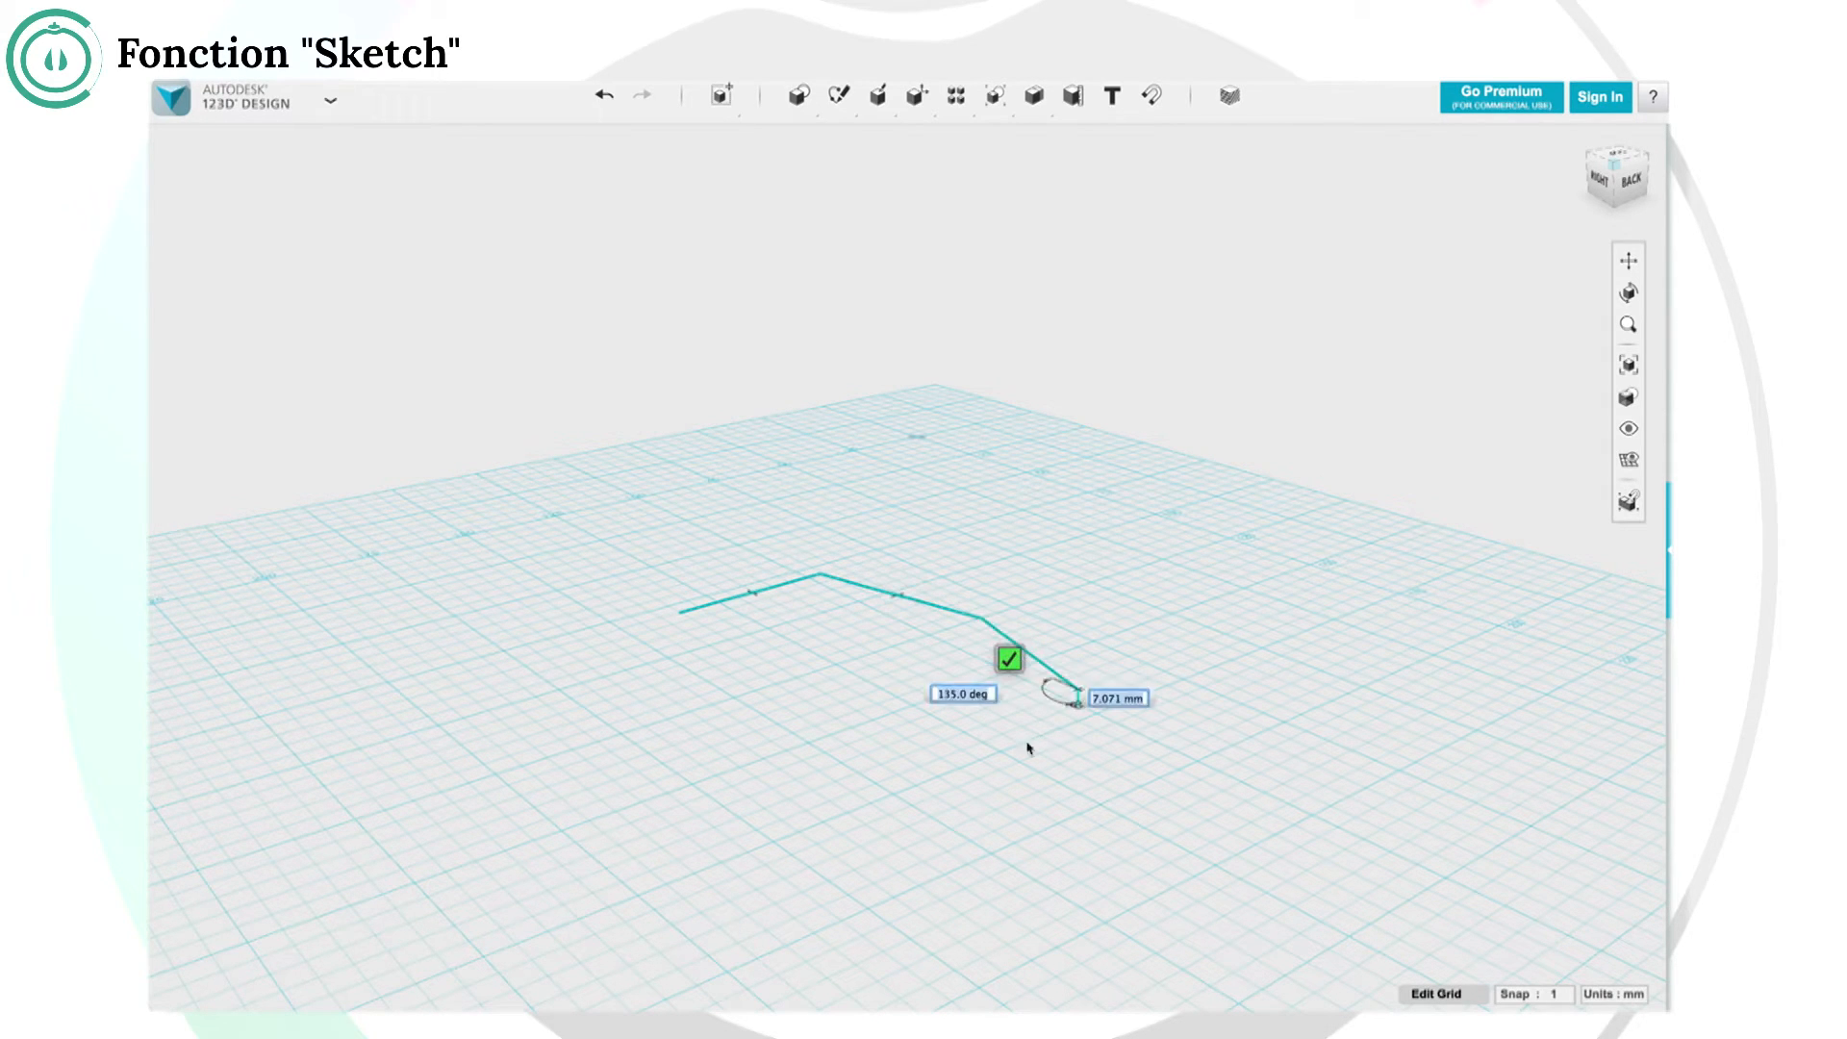
click(959, 768)
click(713, 750)
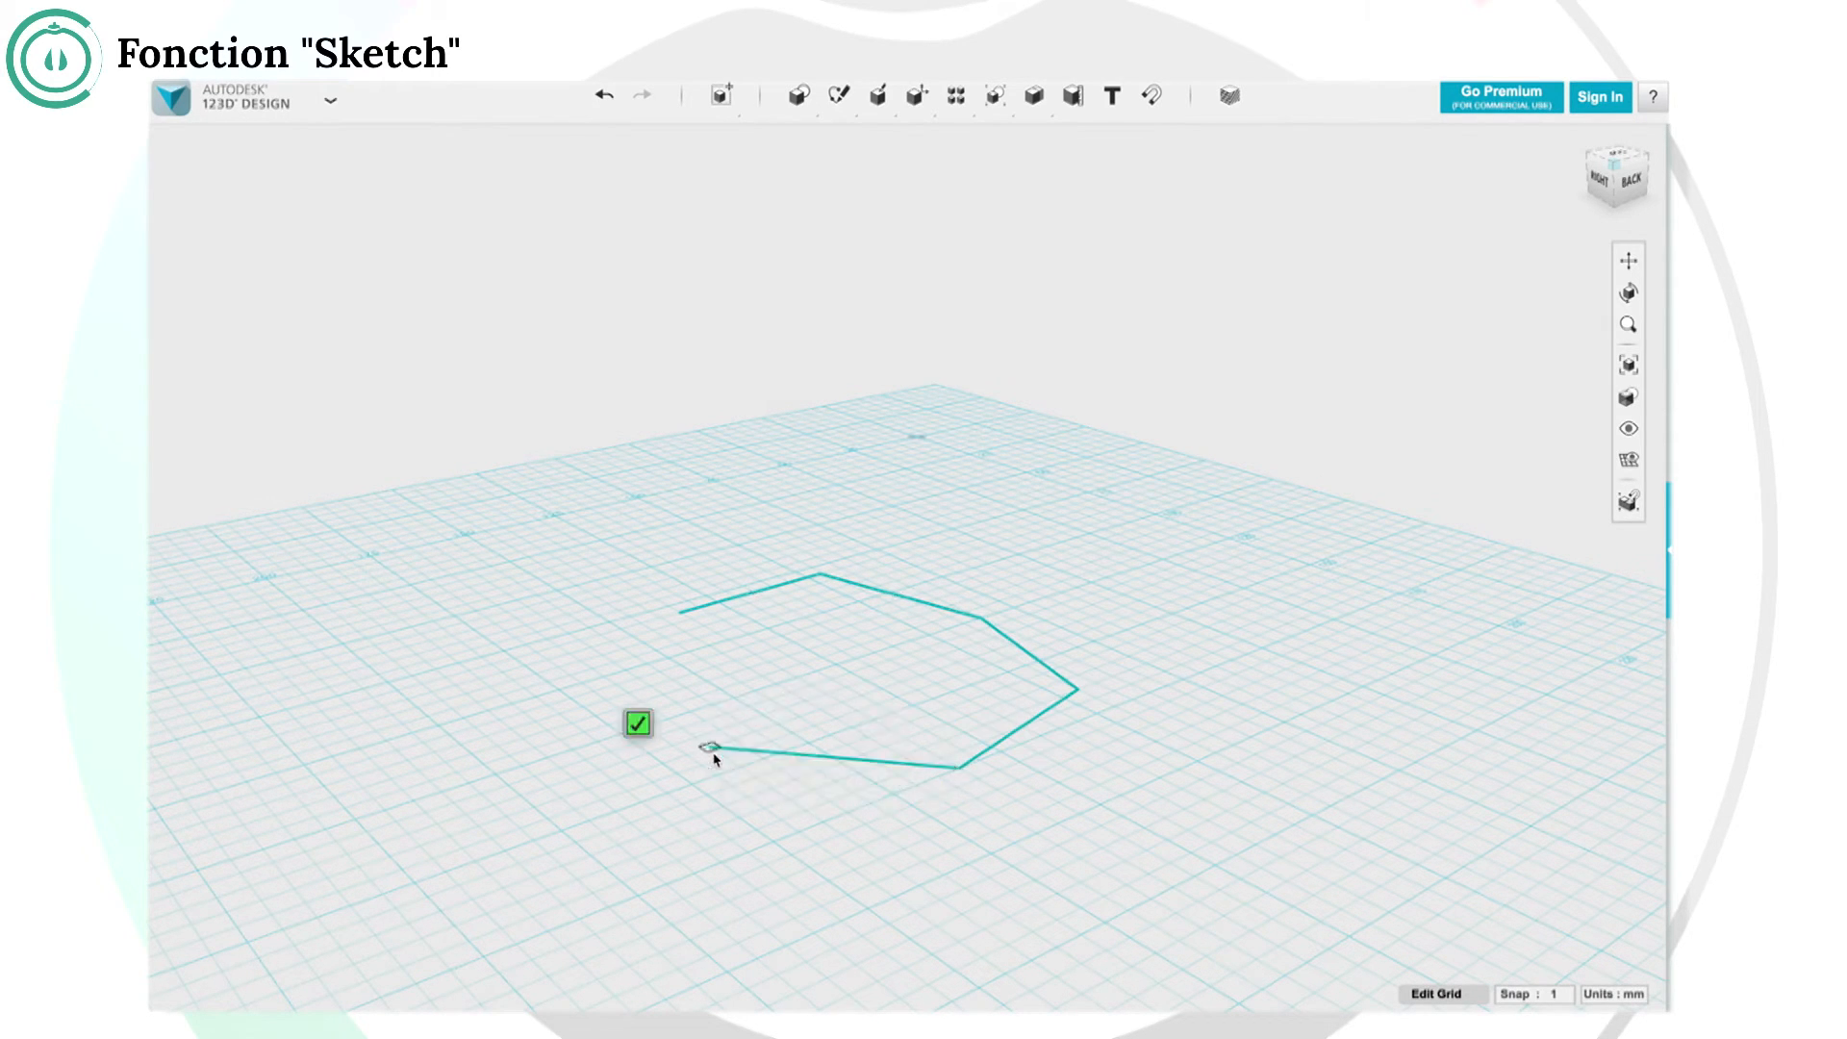
click(626, 690)
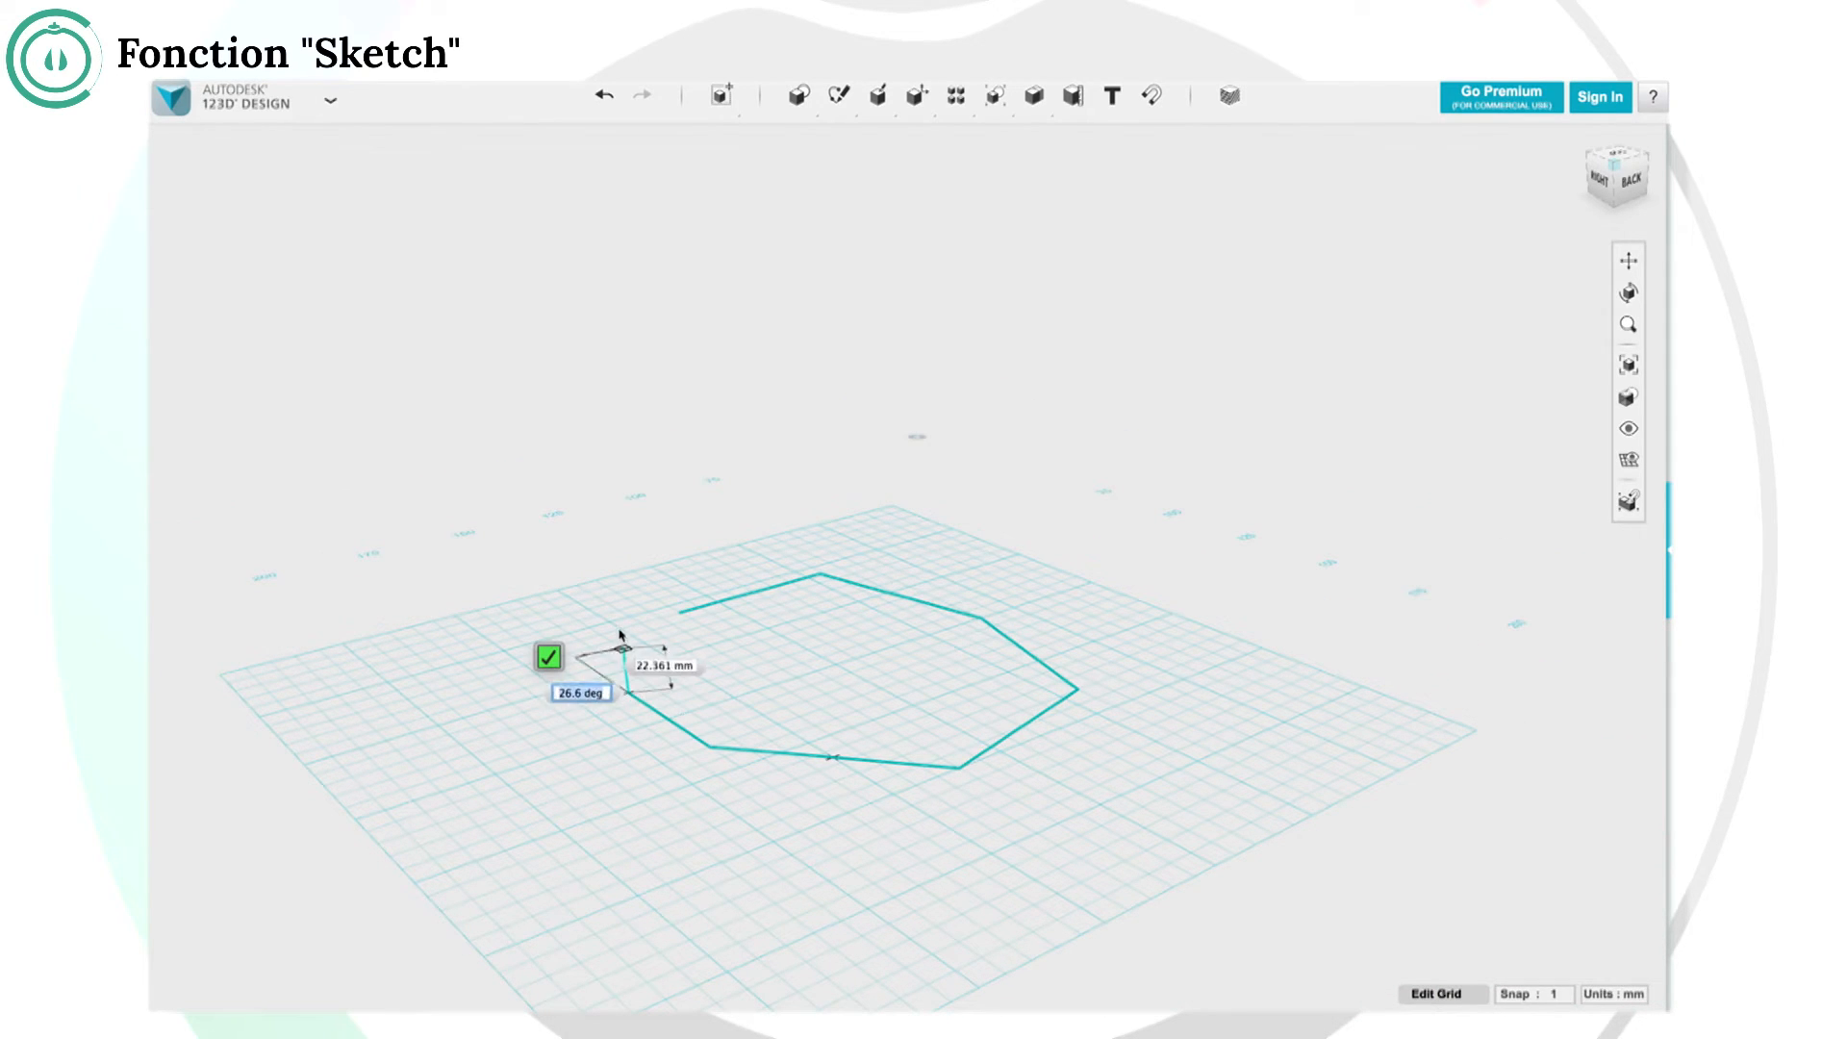
click(622, 630)
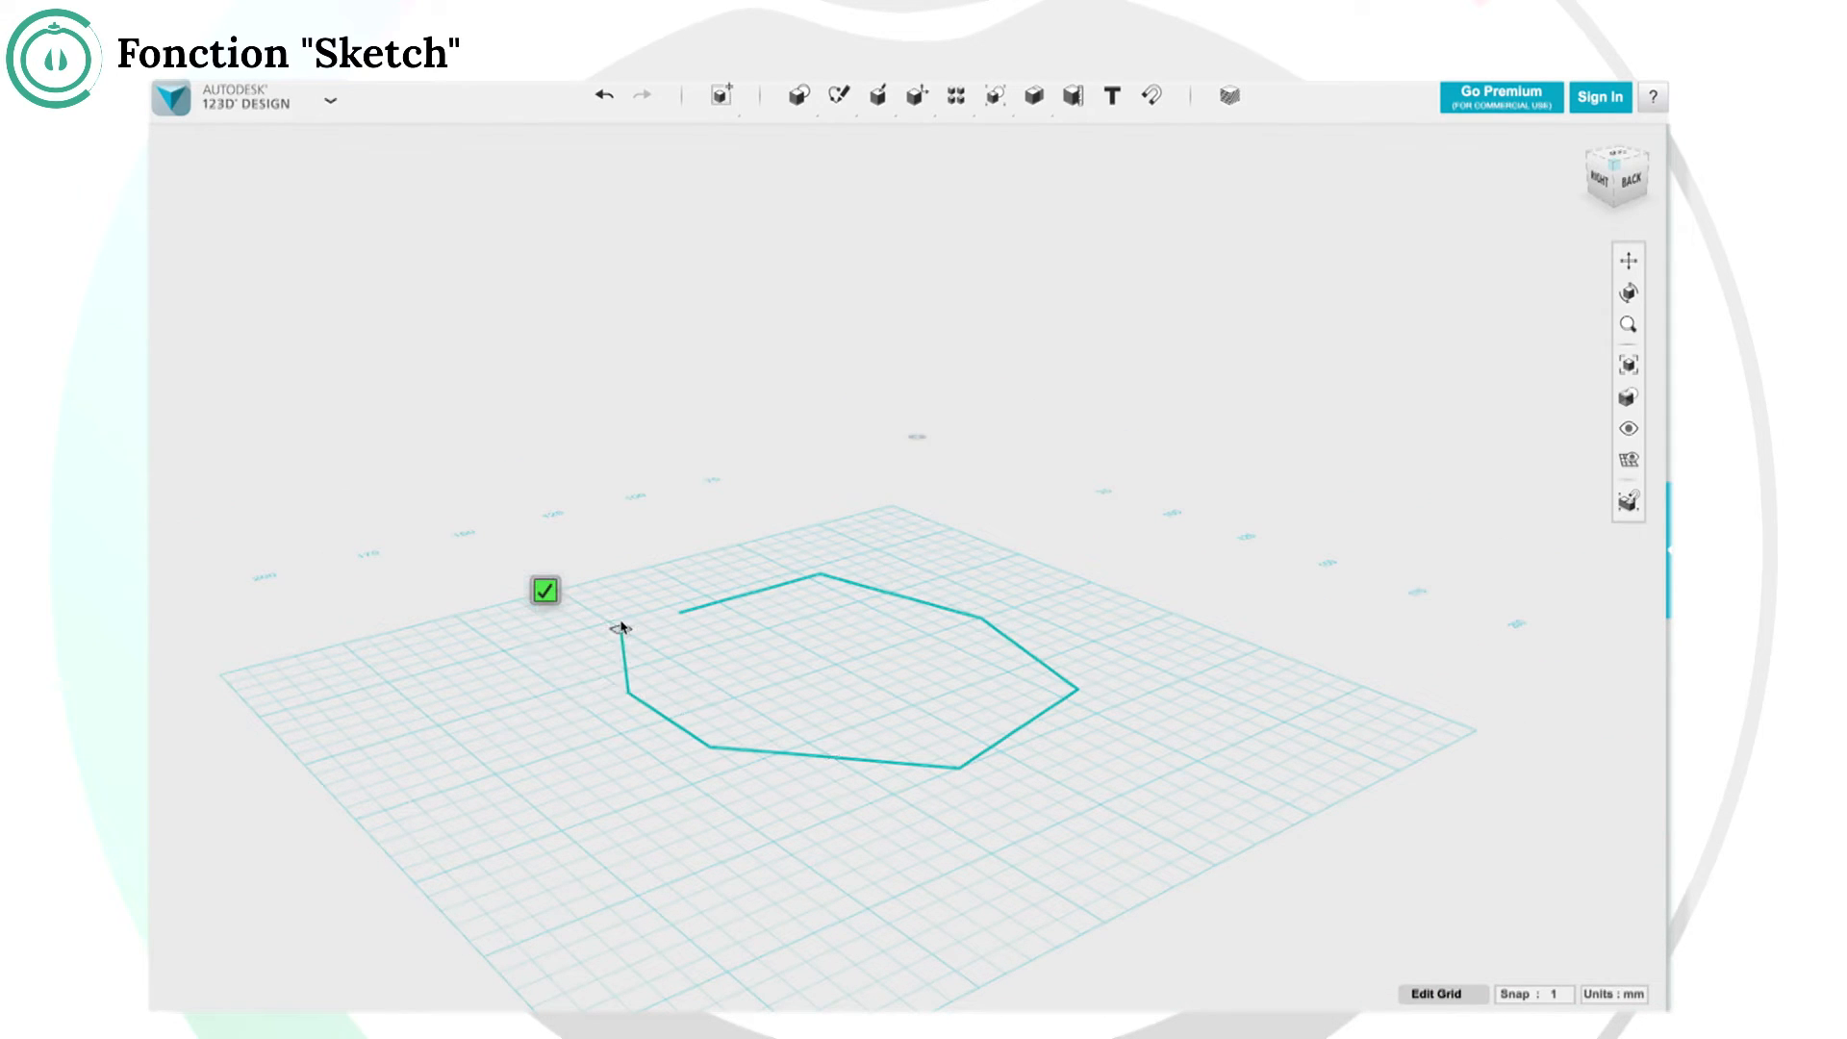
click(679, 618)
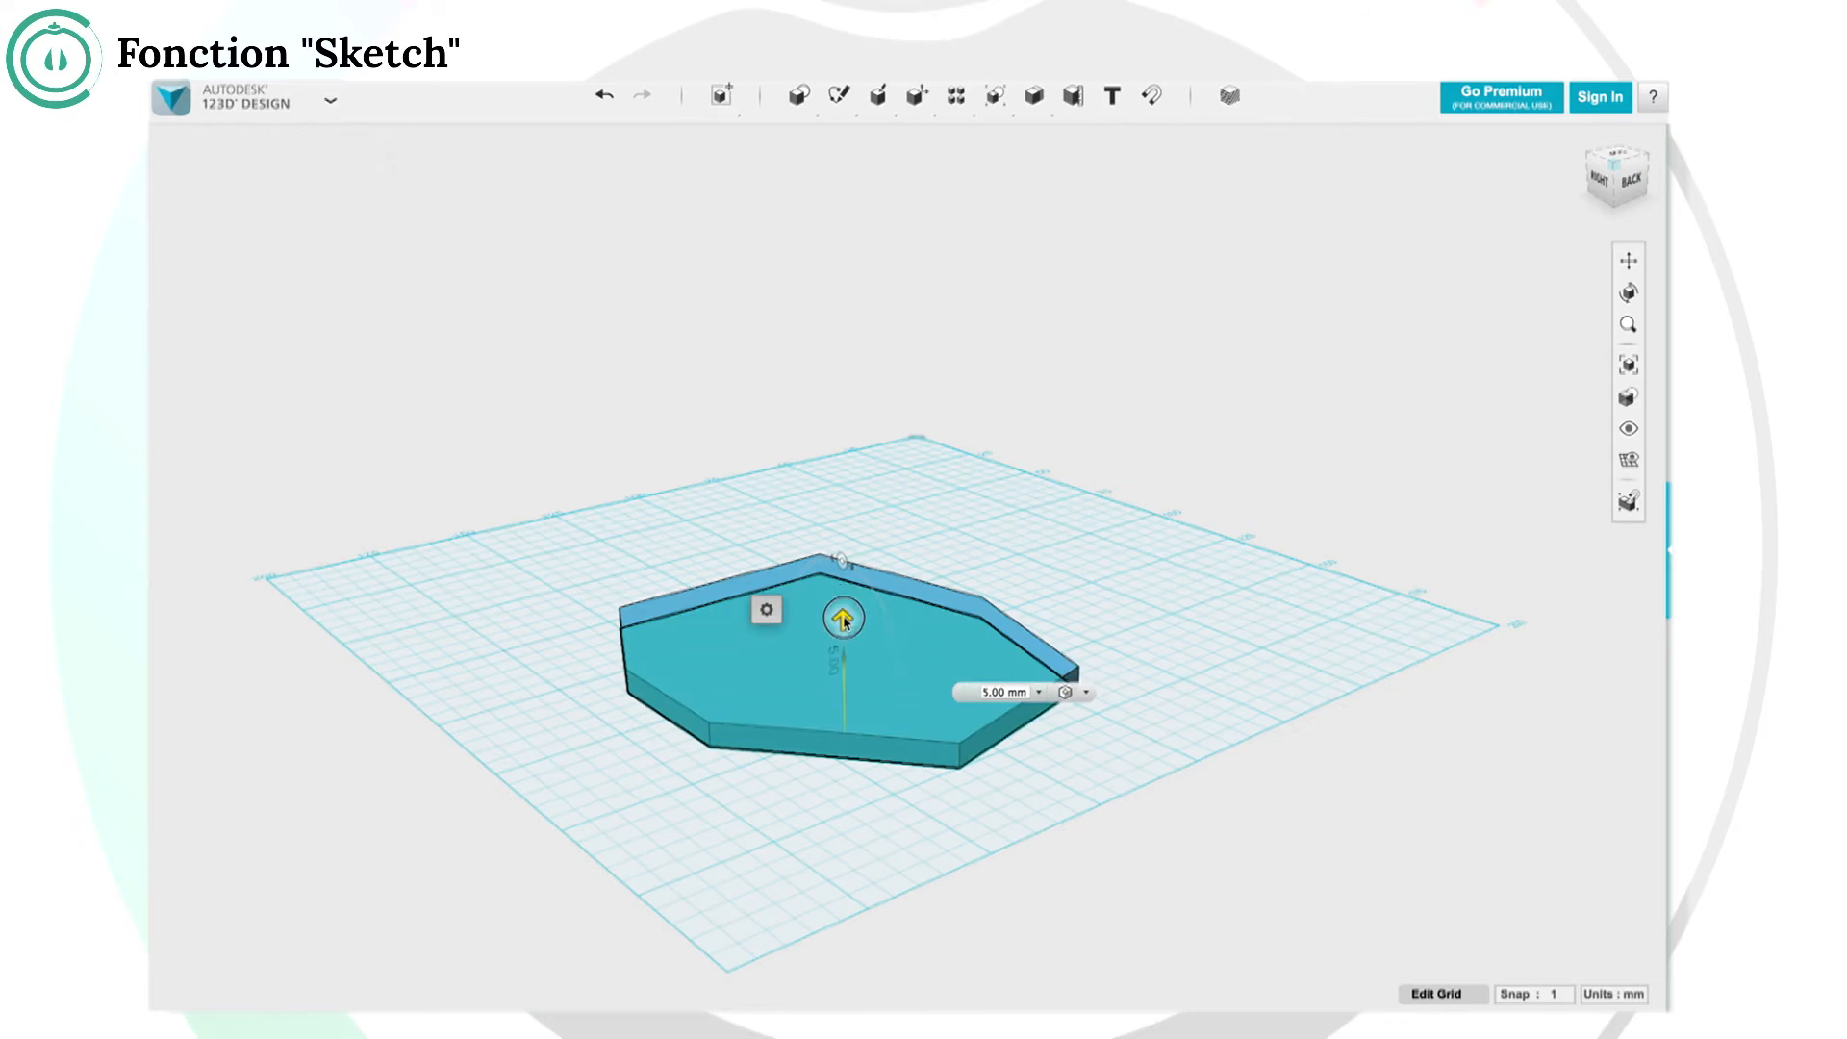
Extrude the irregular polygon upward by about 80 mm.
drag(845, 615, 892, 217)
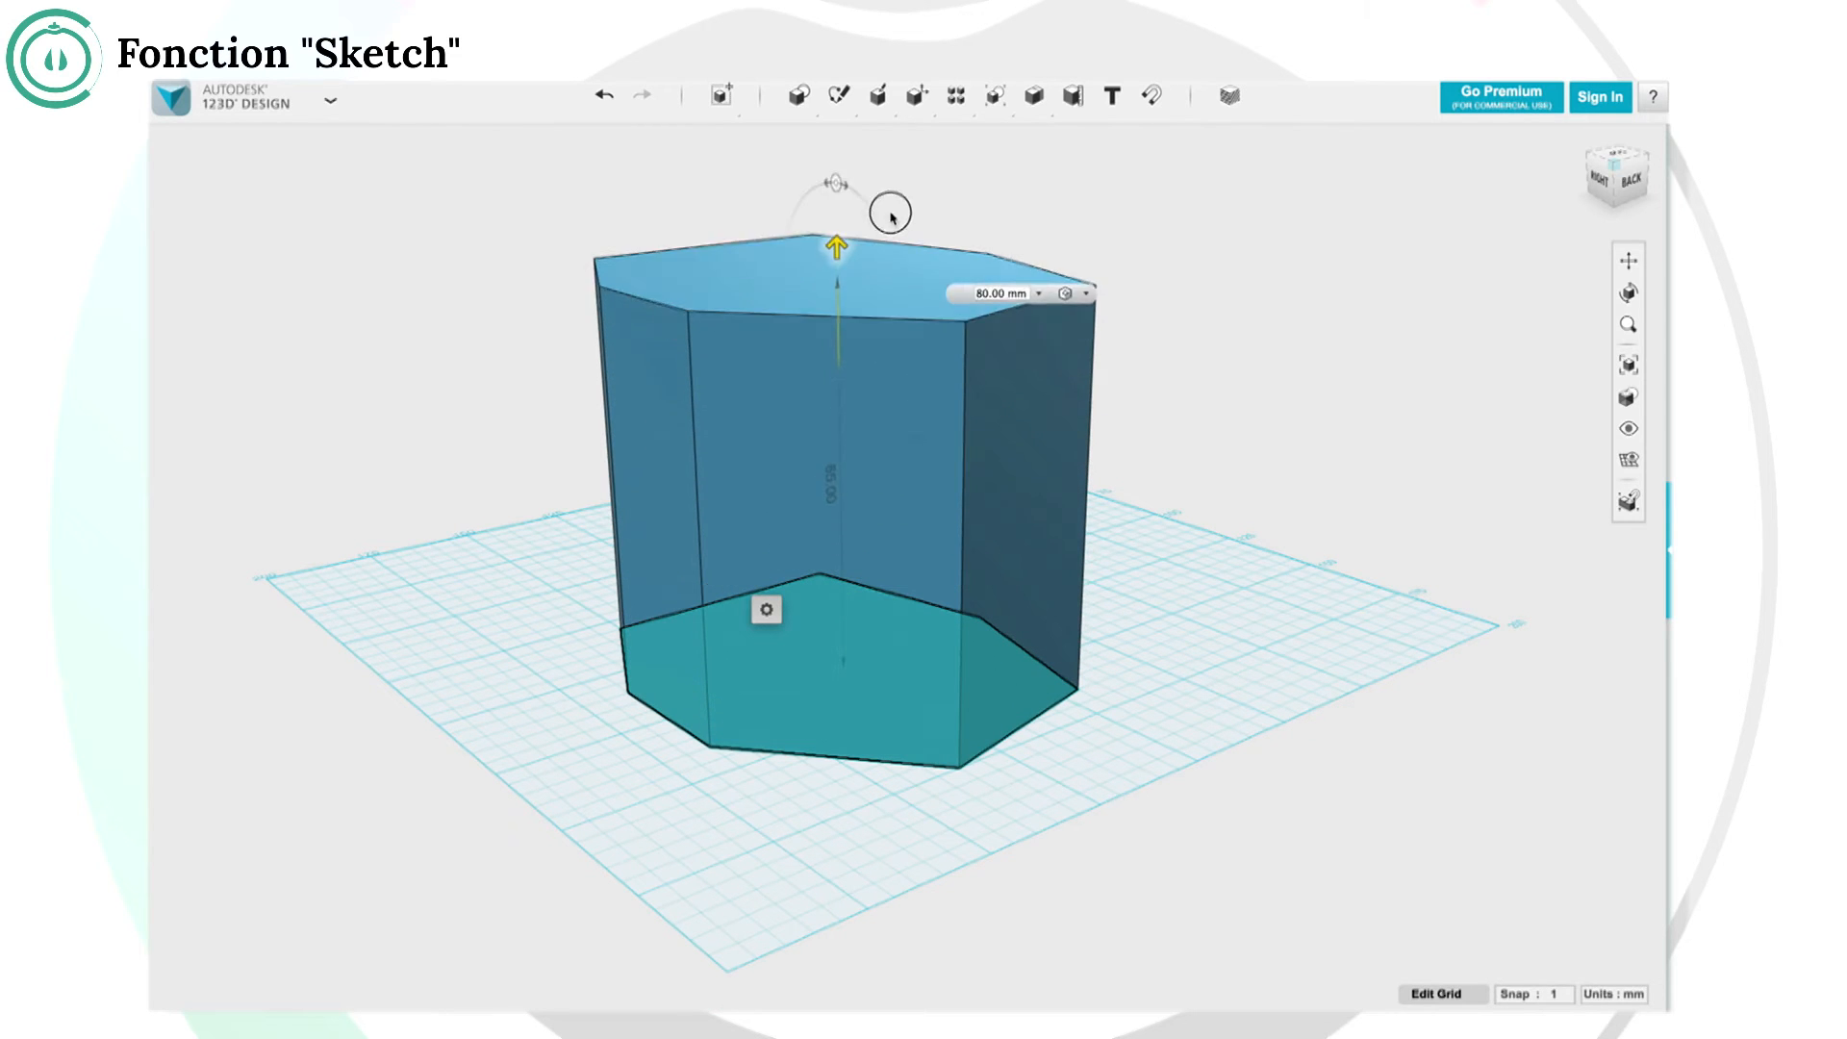
click(1304, 488)
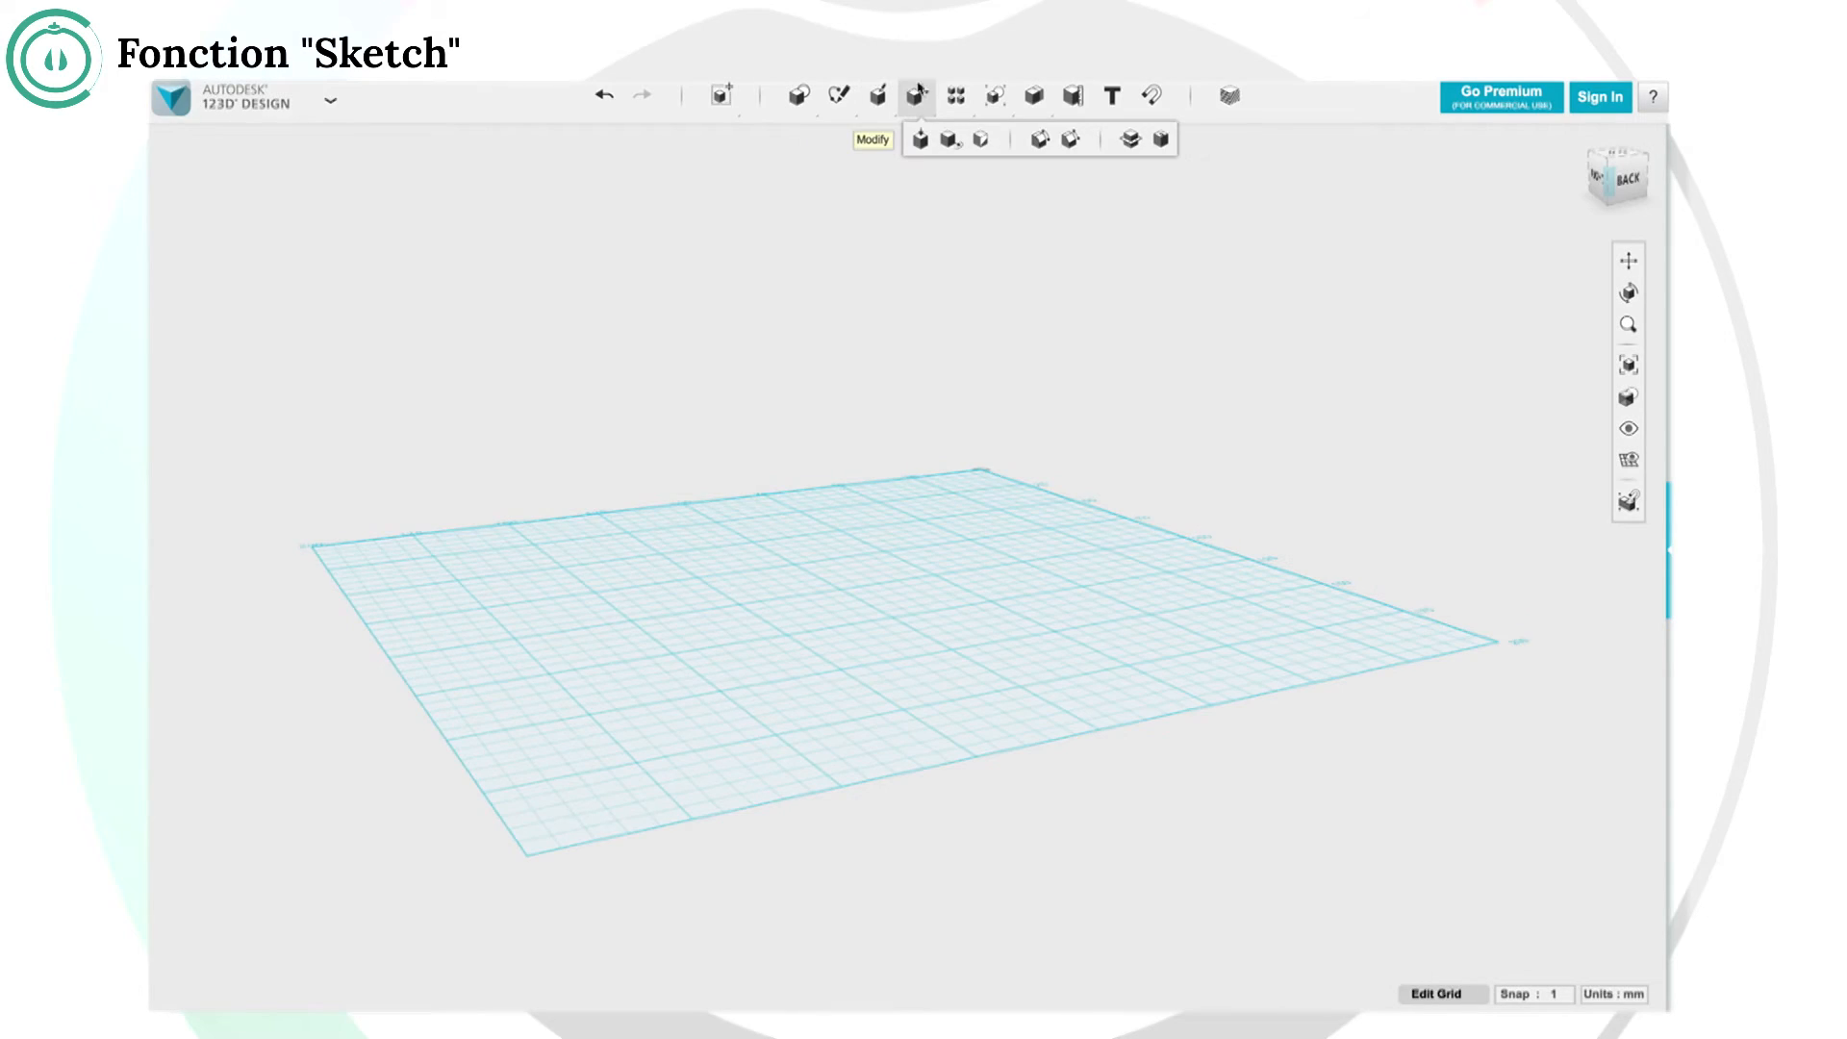
Sketch a closed rounded shape on the grid with the Spline tool and pull one of its points outward.
mouse_move(839, 94)
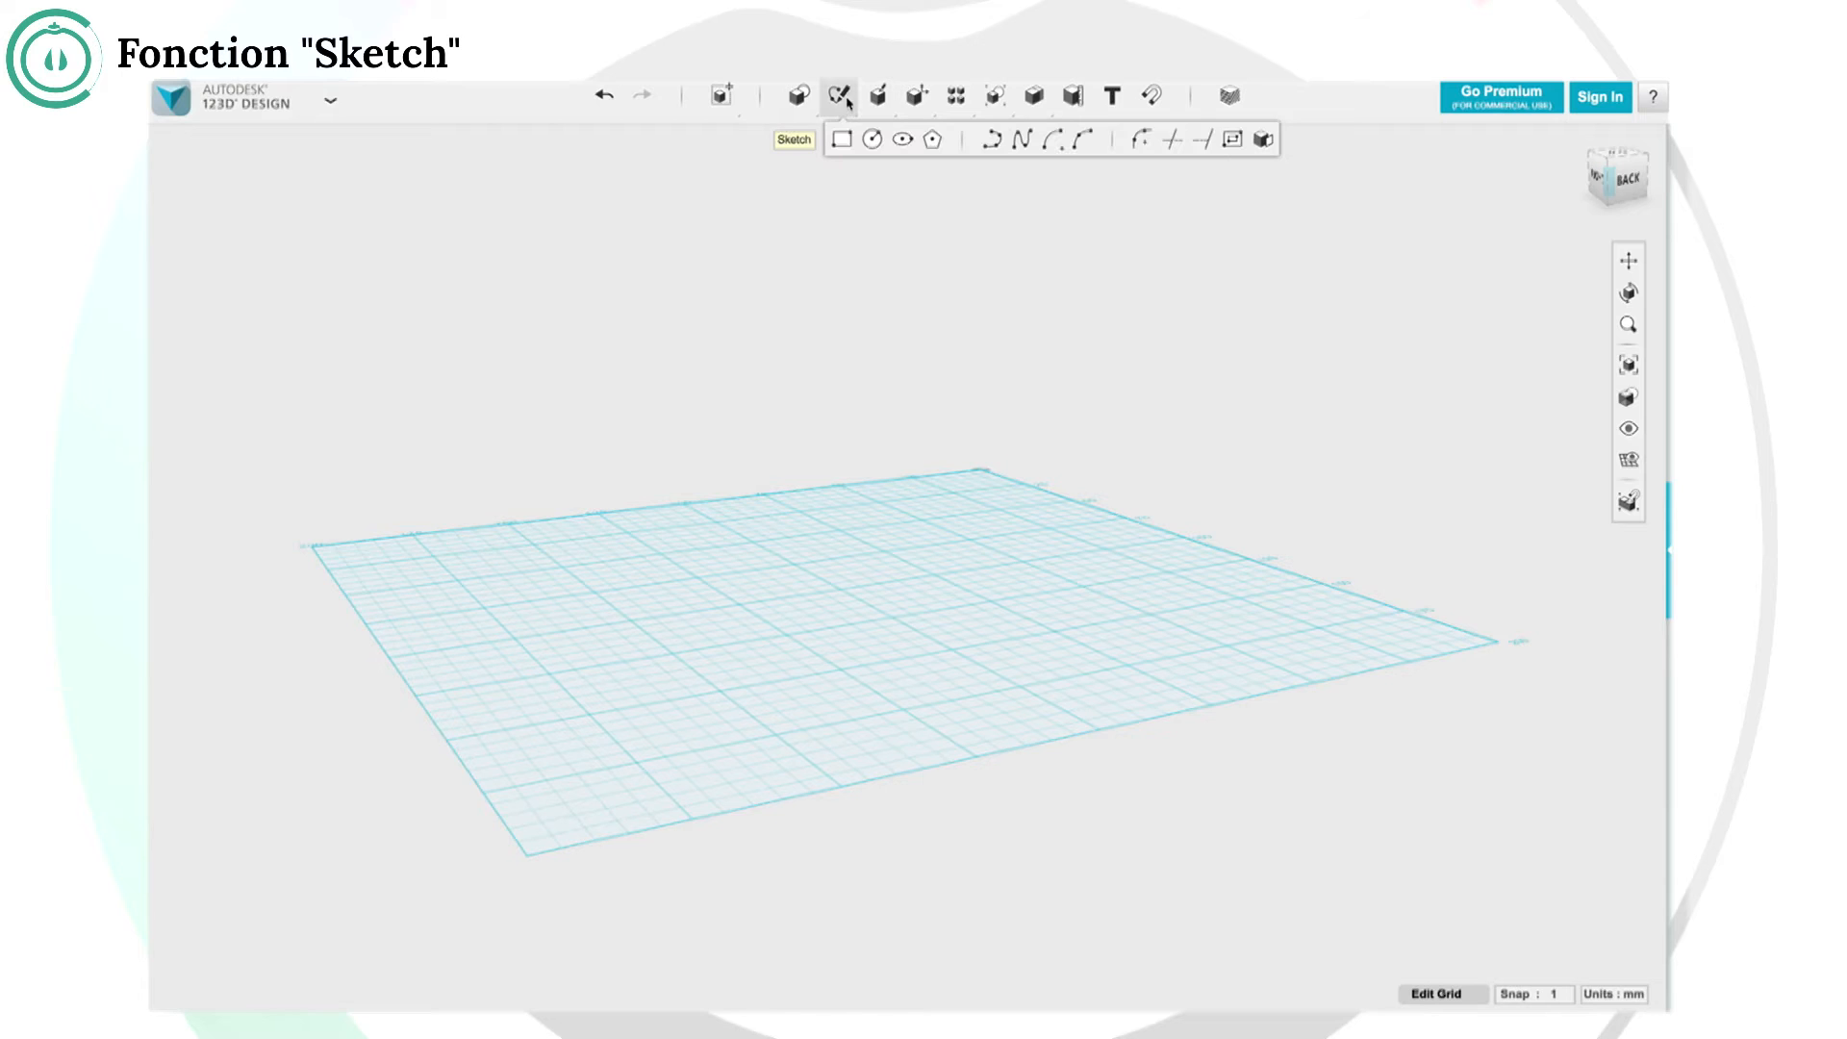
click(1018, 145)
click(663, 590)
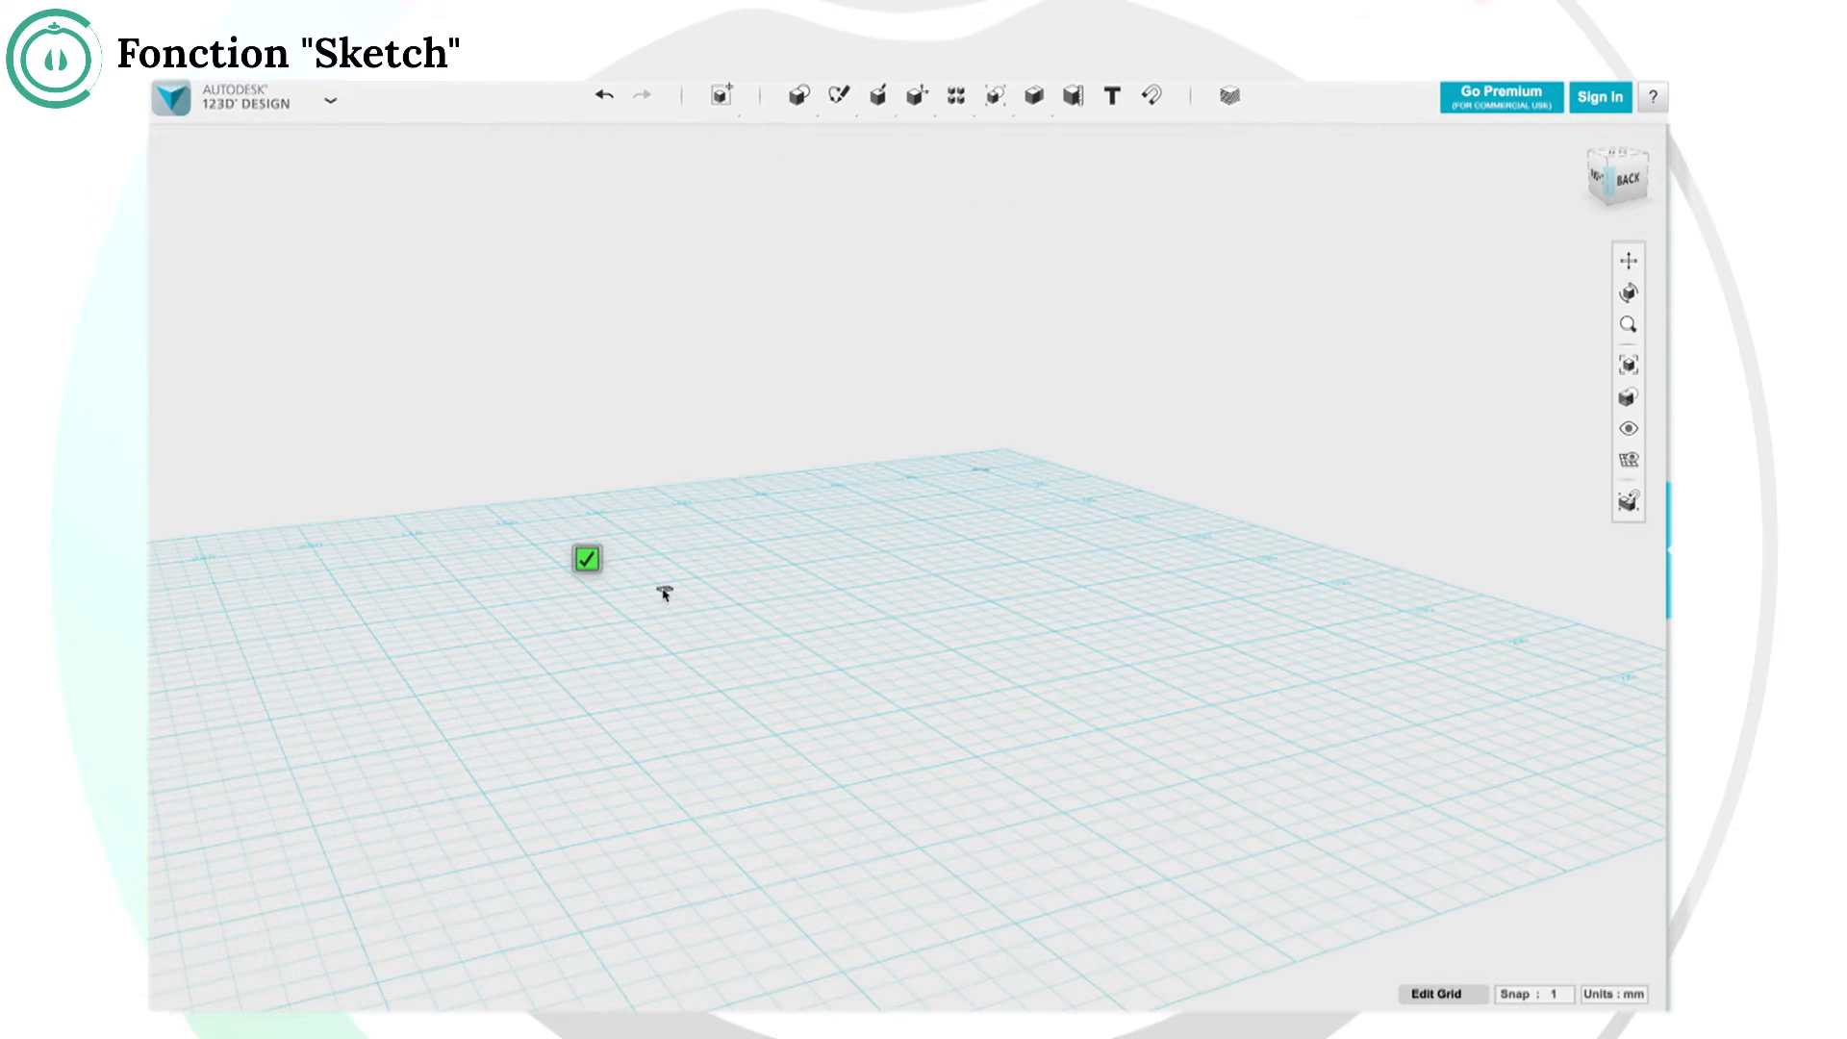
click(612, 653)
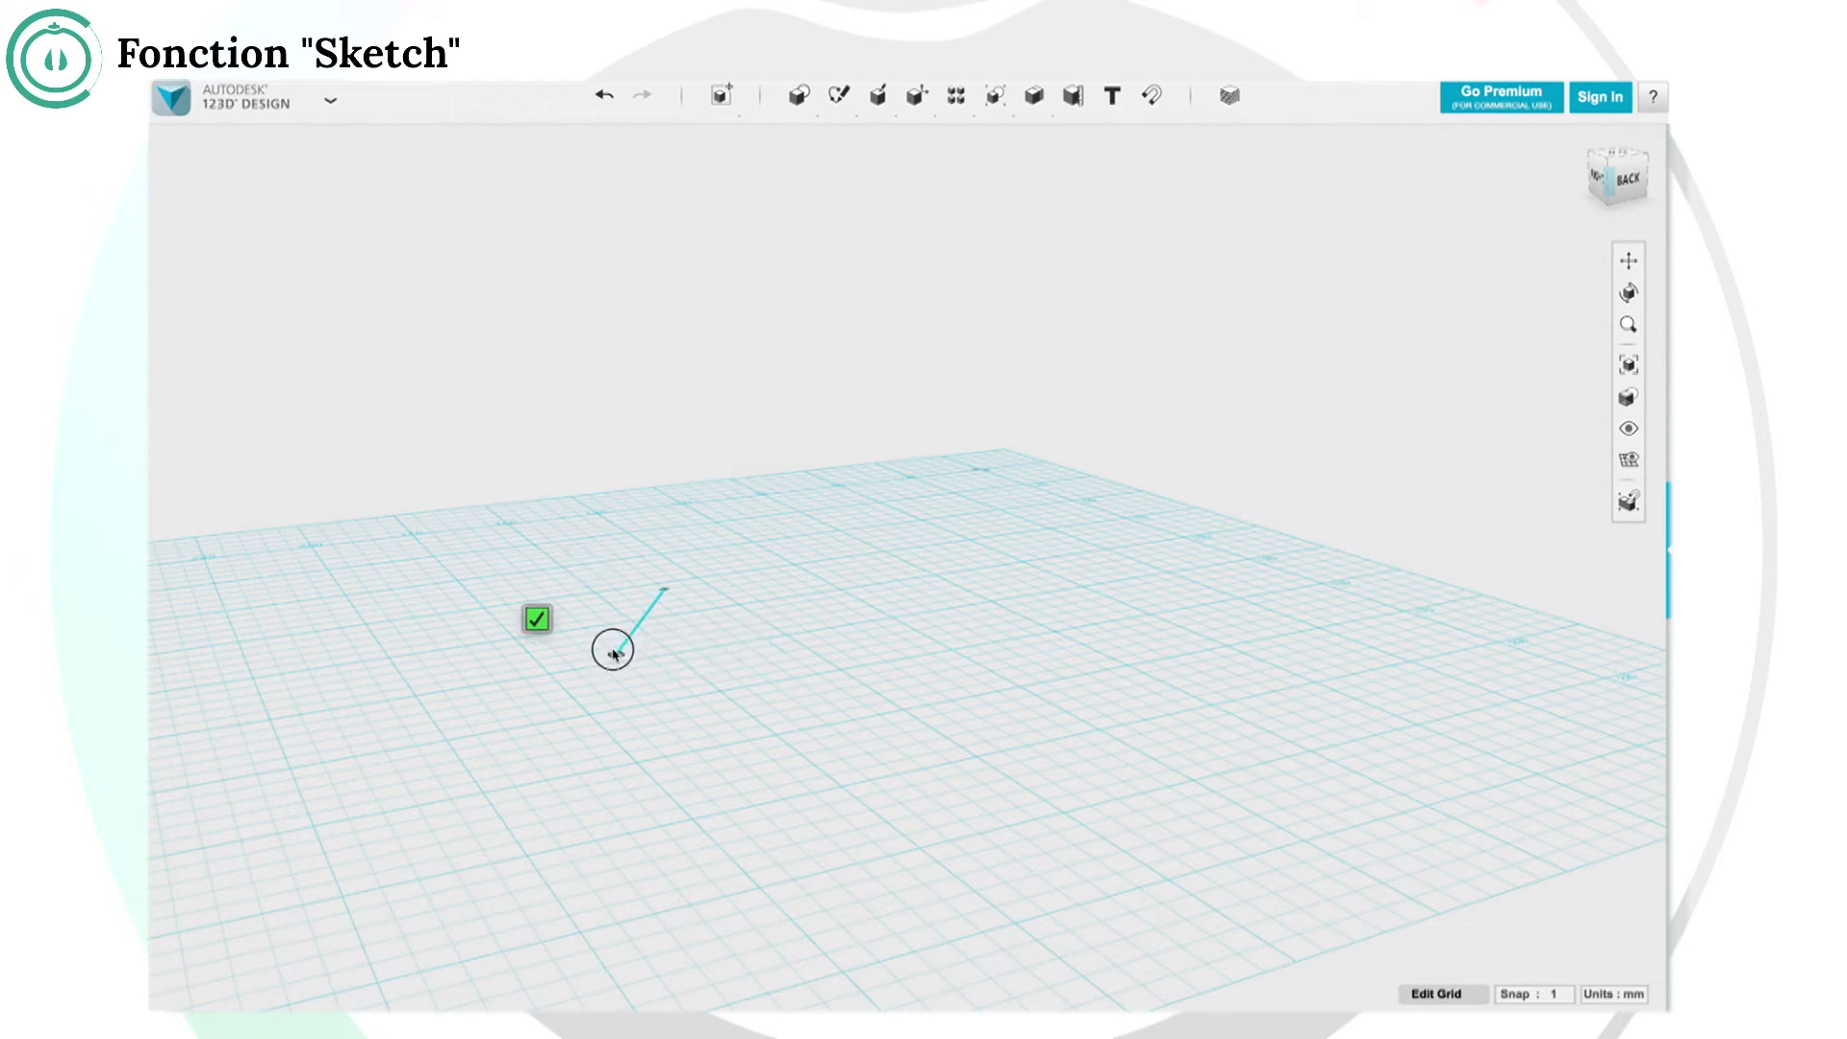
click(665, 757)
click(859, 780)
click(985, 691)
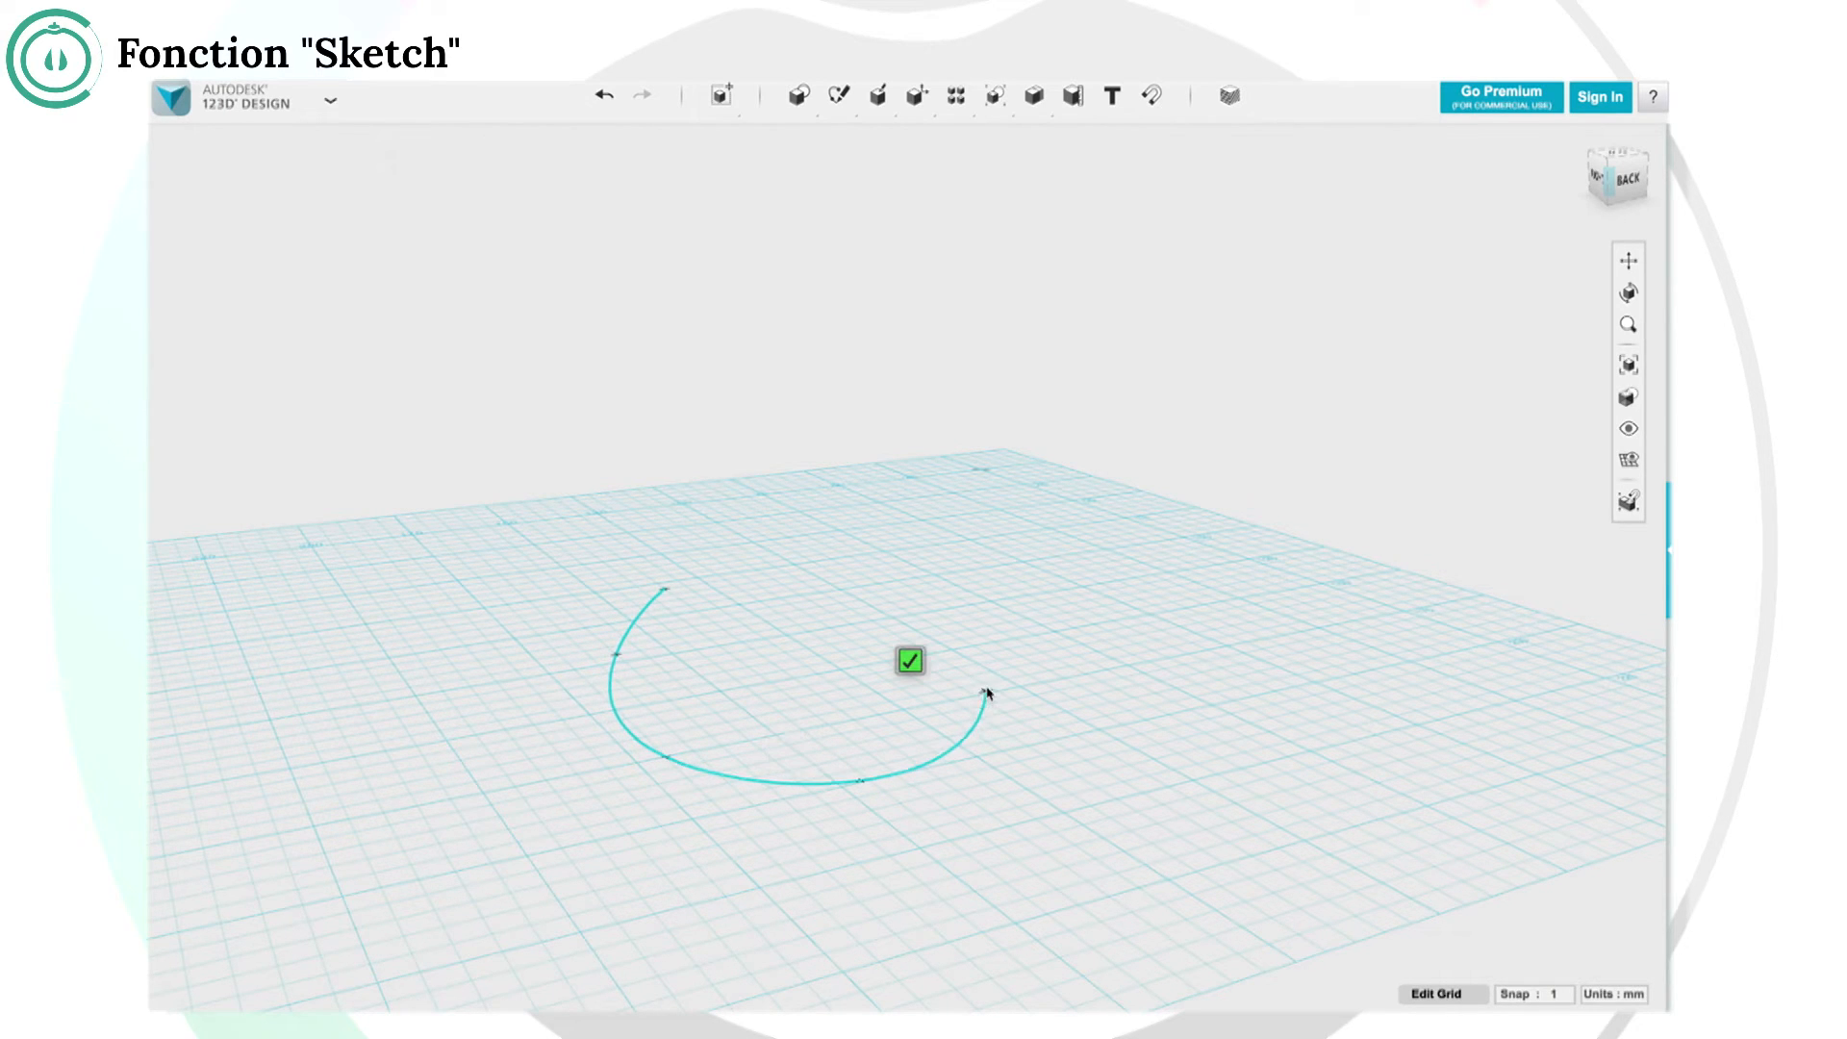
click(960, 564)
click(837, 523)
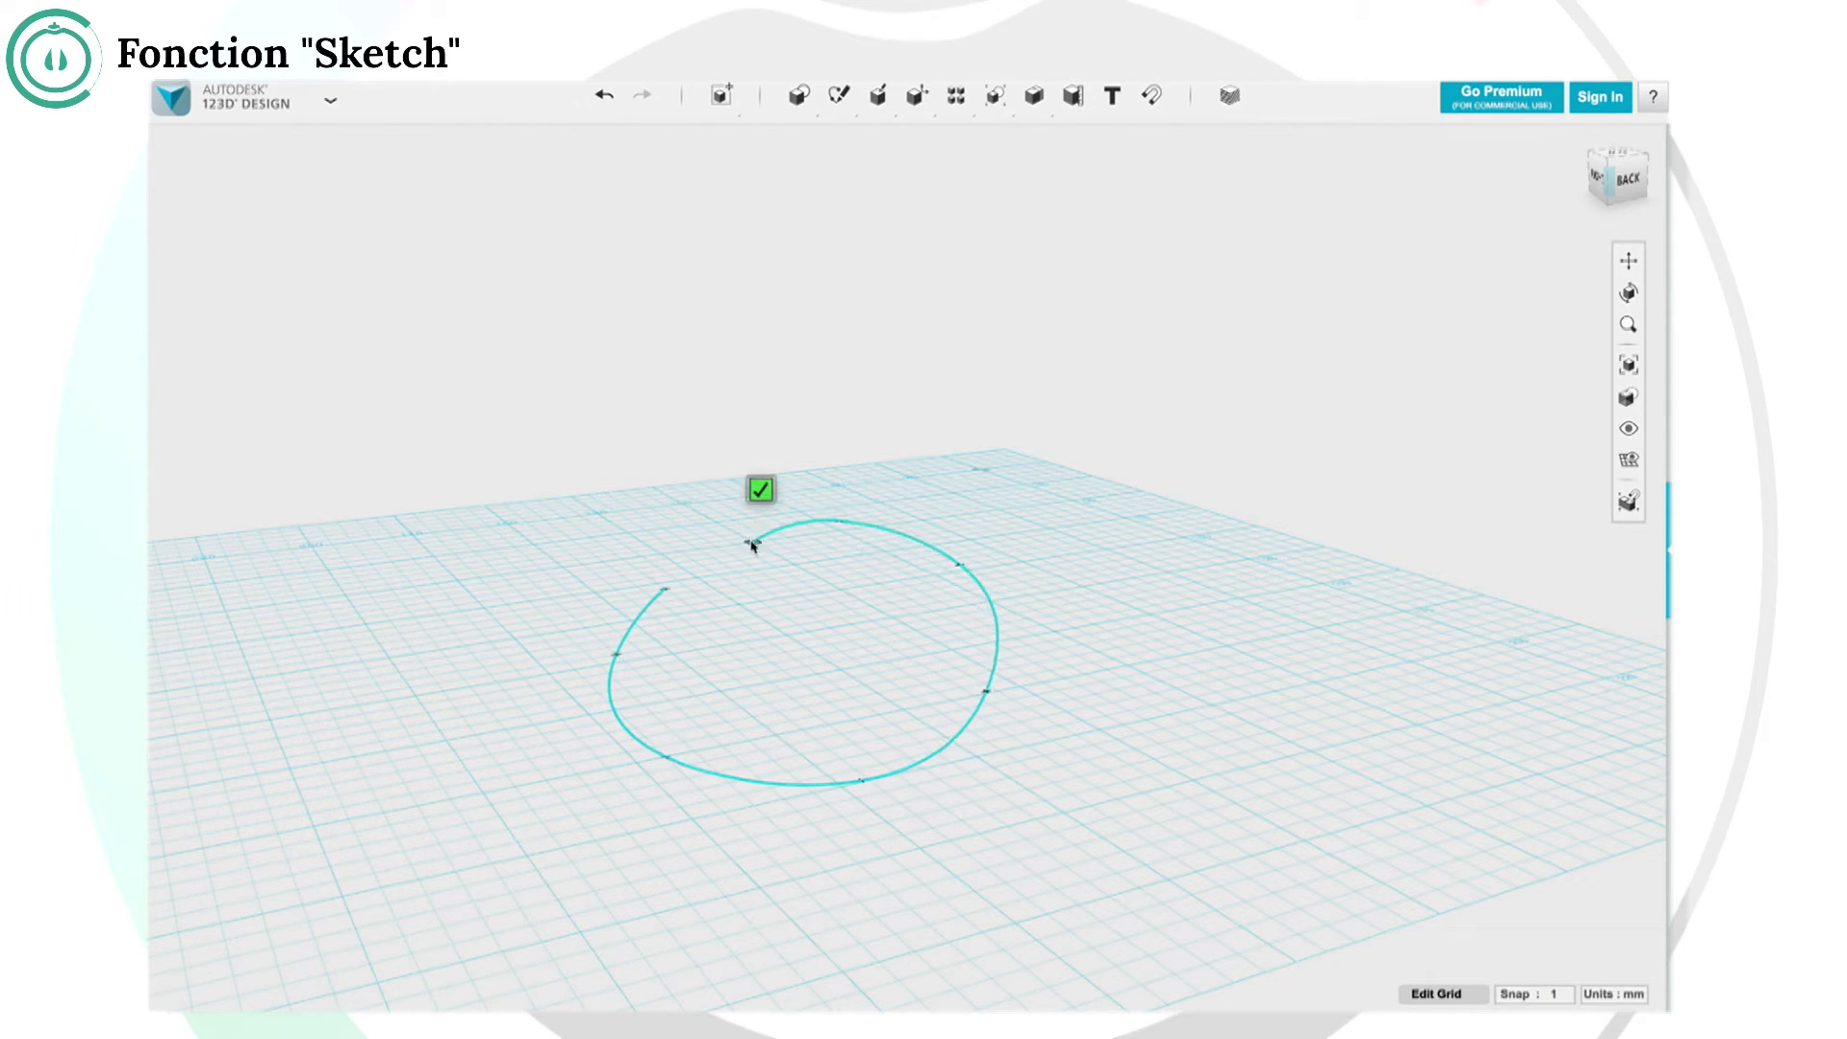
click(750, 539)
click(666, 589)
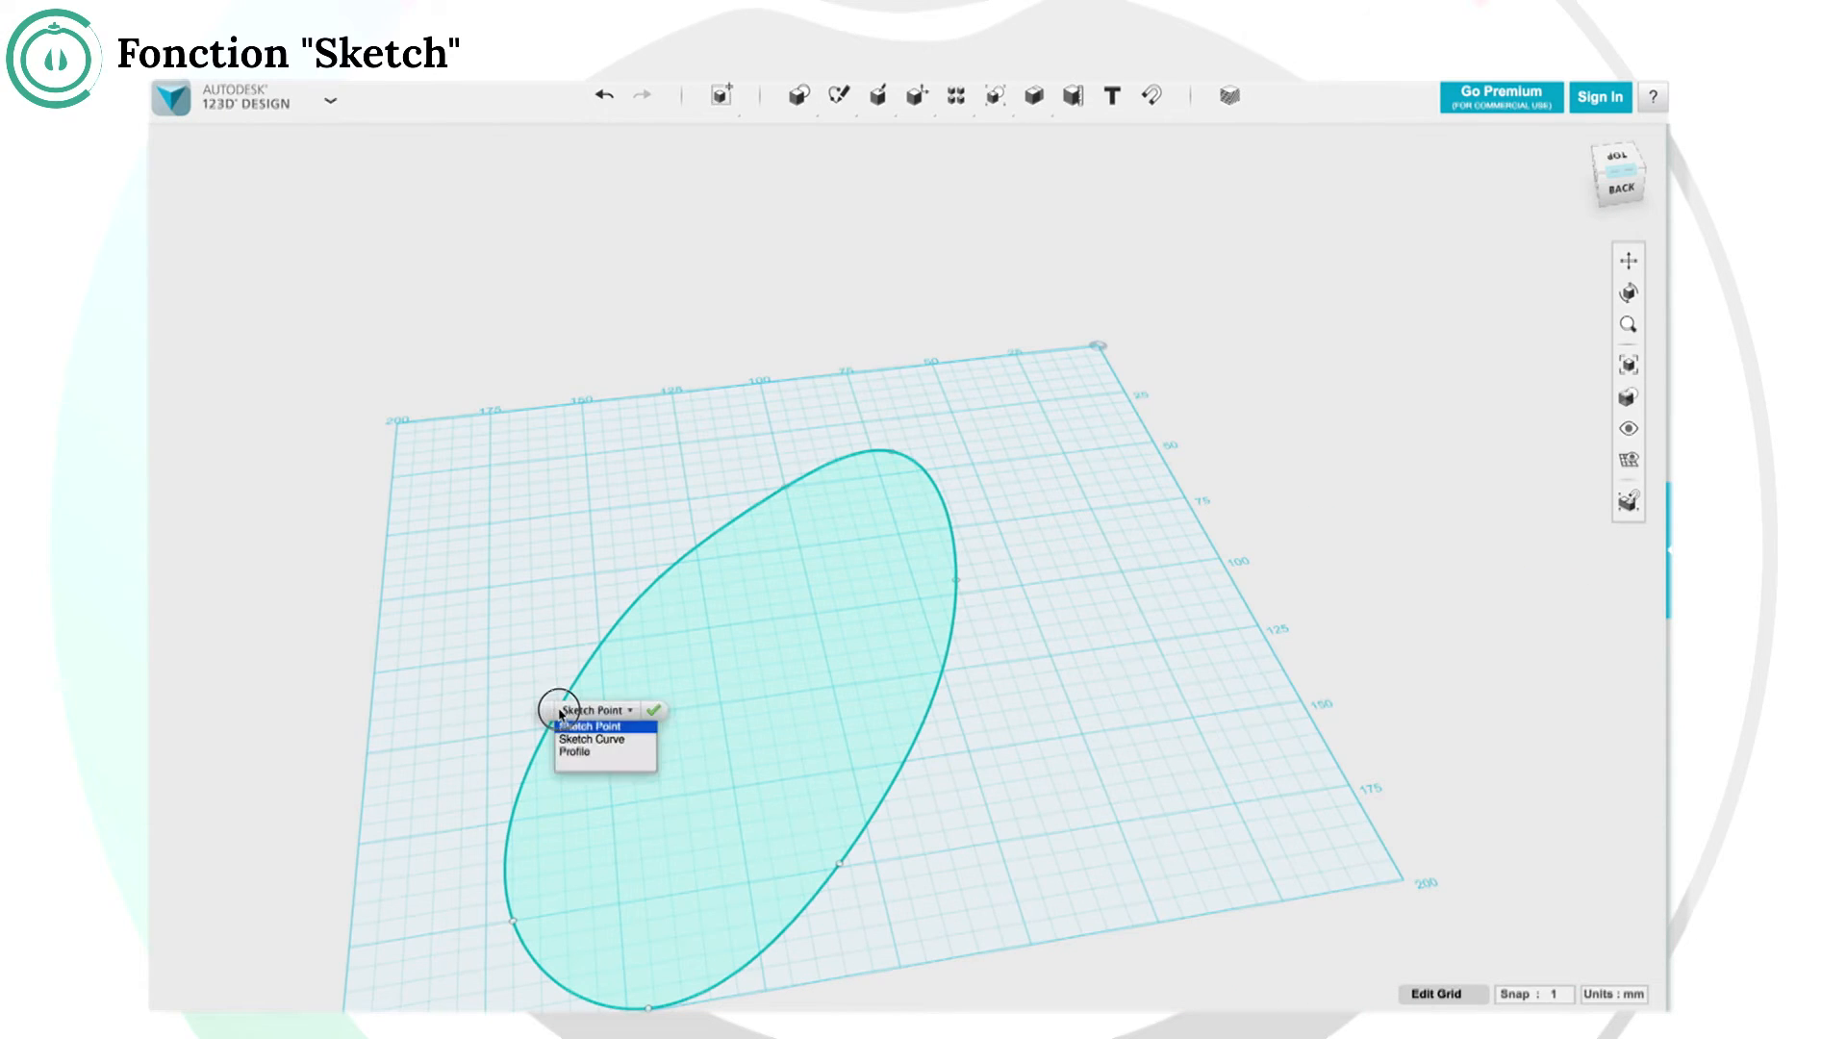
drag(558, 713, 418, 570)
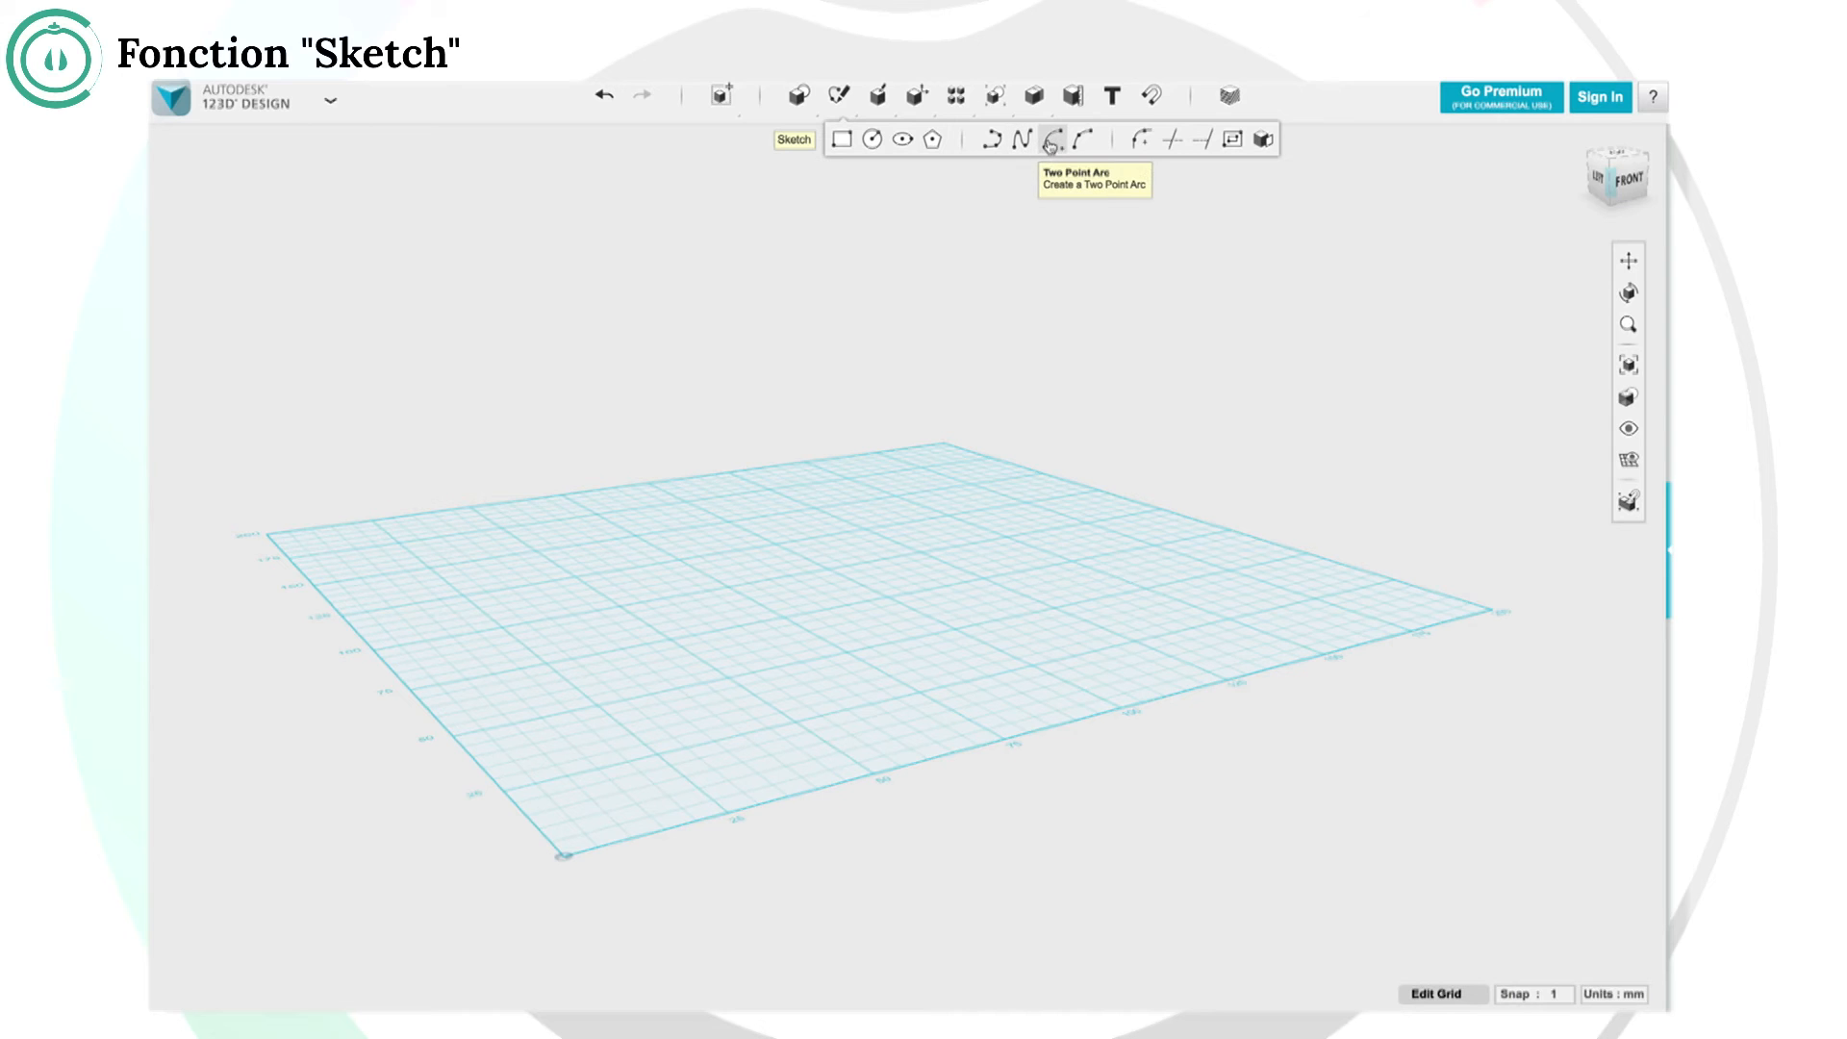
Sketch a full 360-degree circle with the Two Point Arc tool, centred near the middle of the grid with a 10 mm radius.
click(1051, 142)
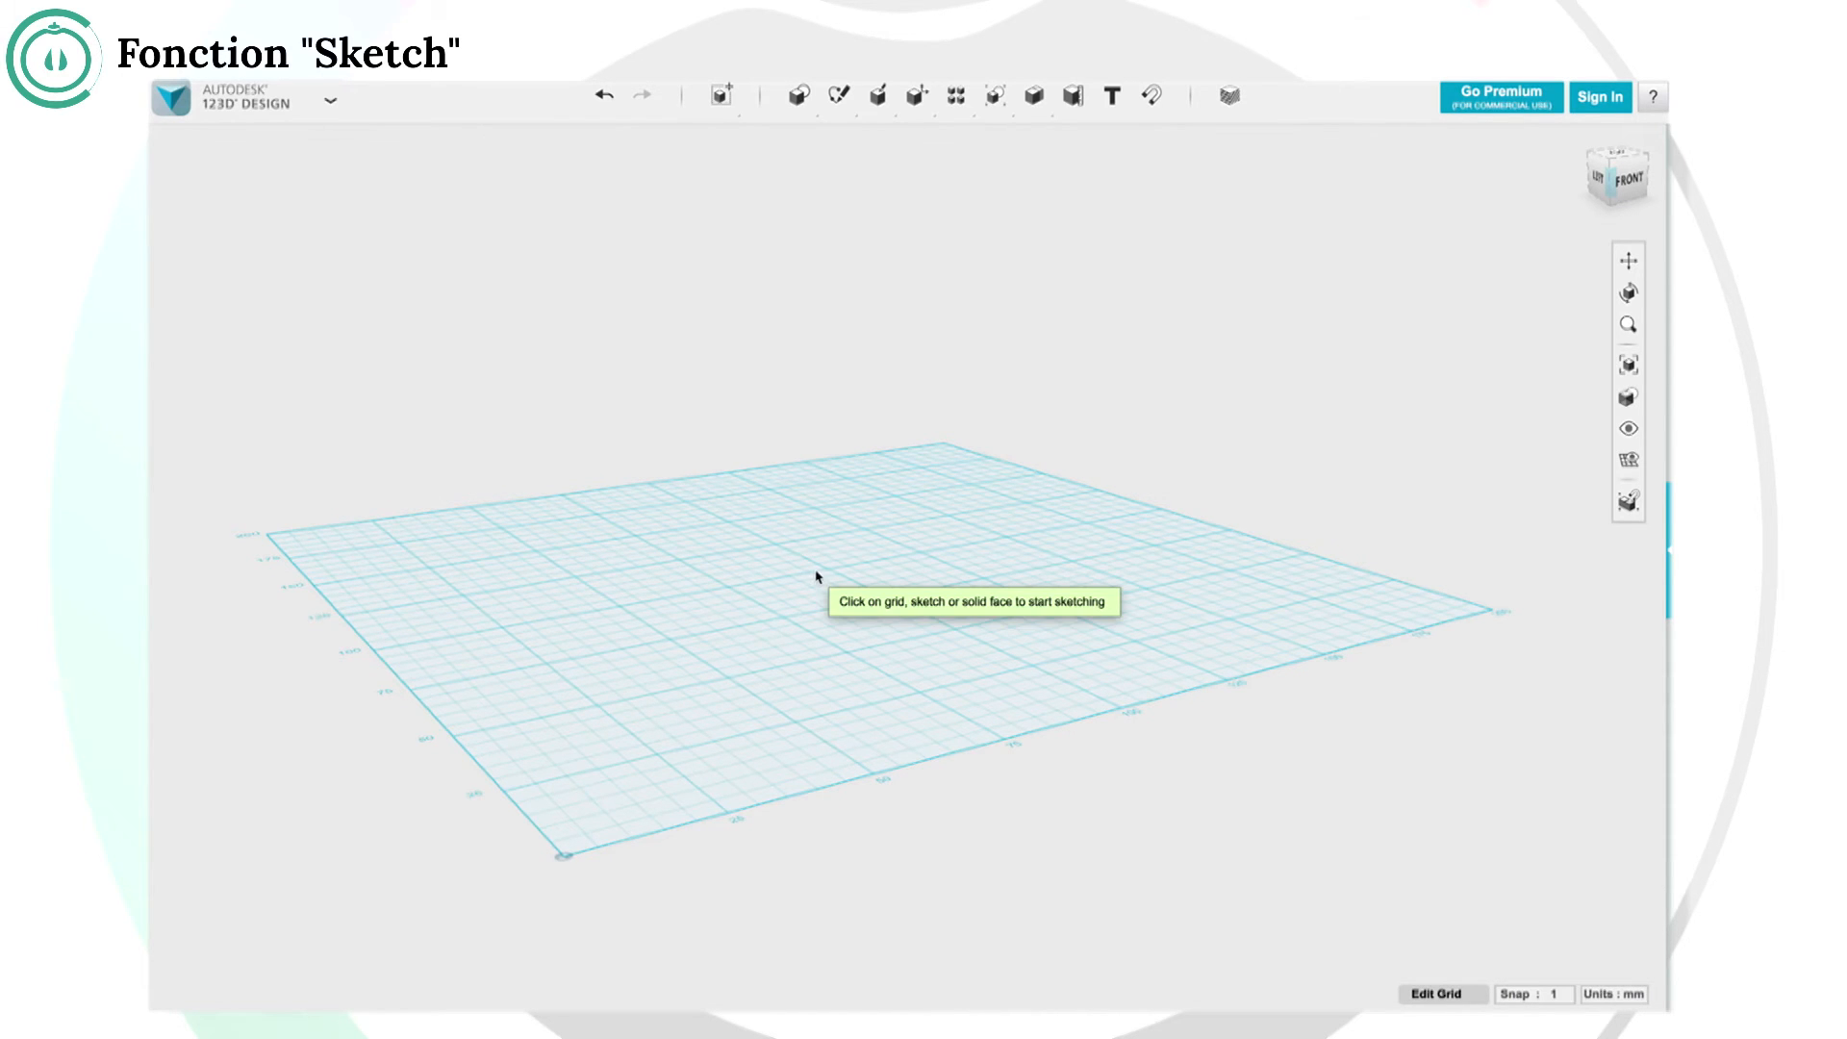
click(853, 560)
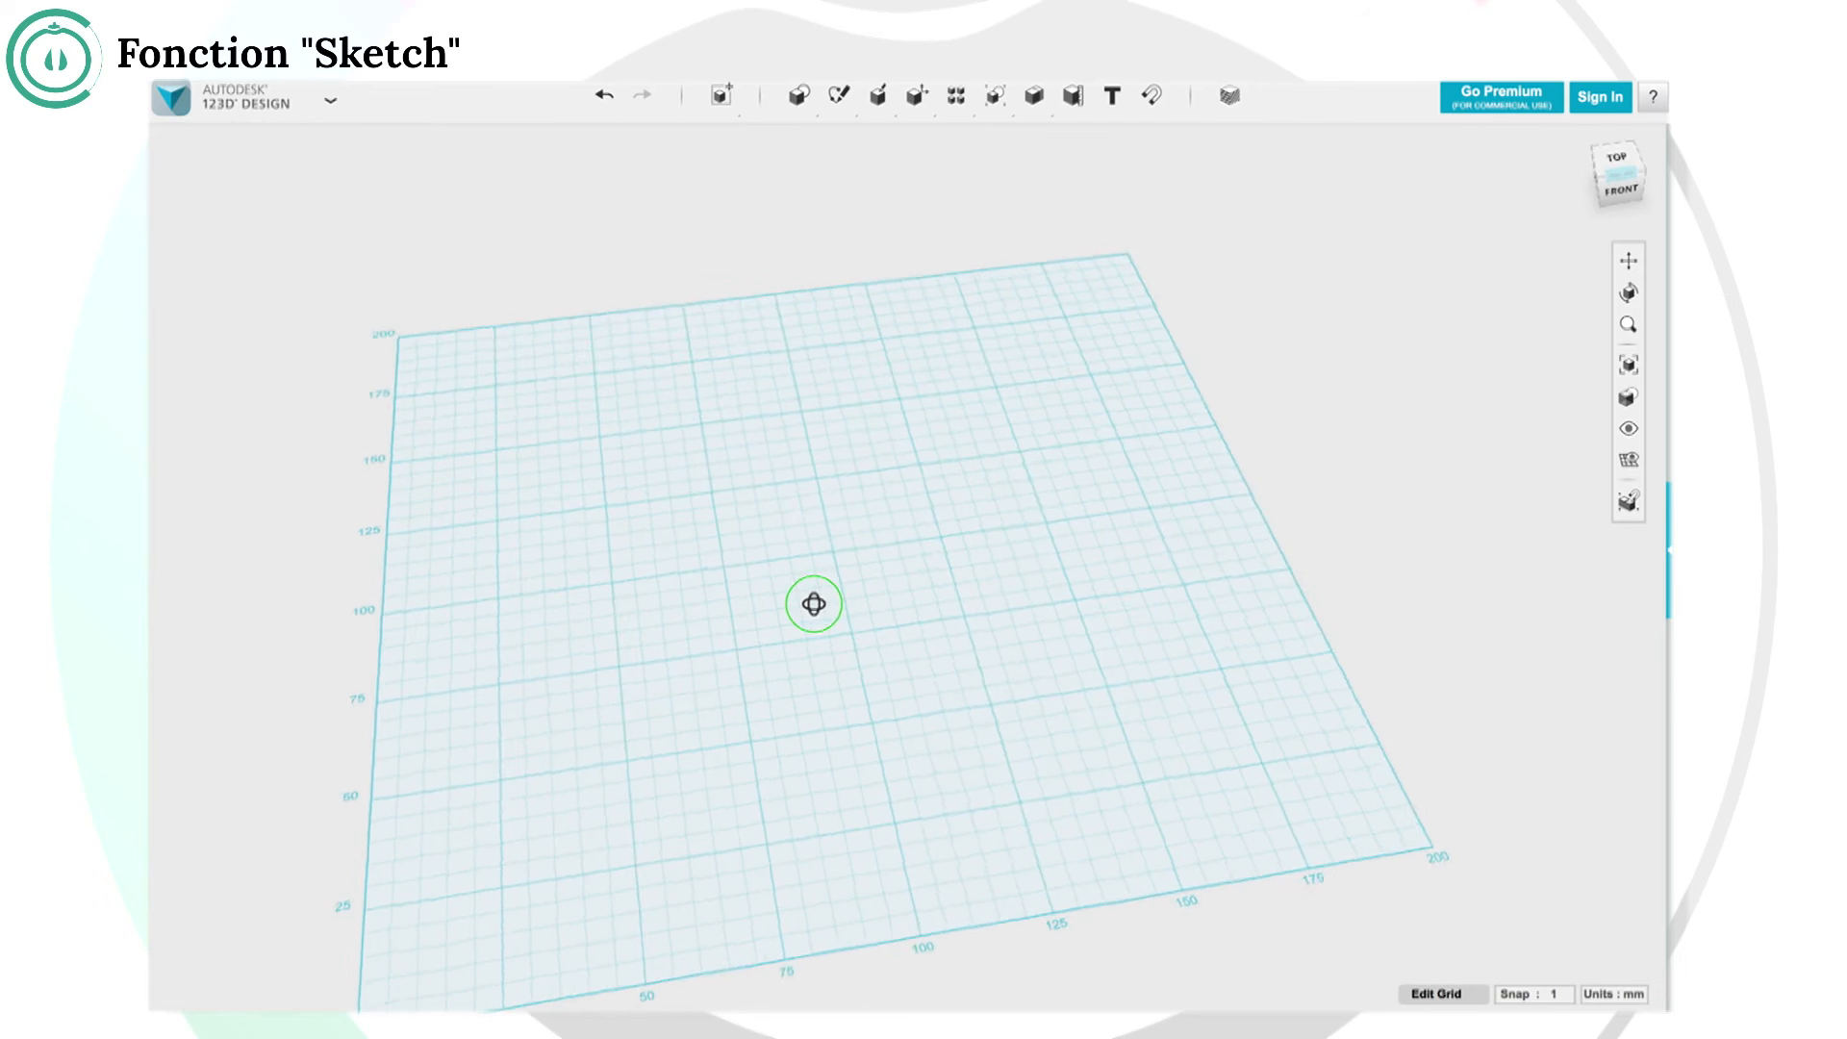
click(839, 543)
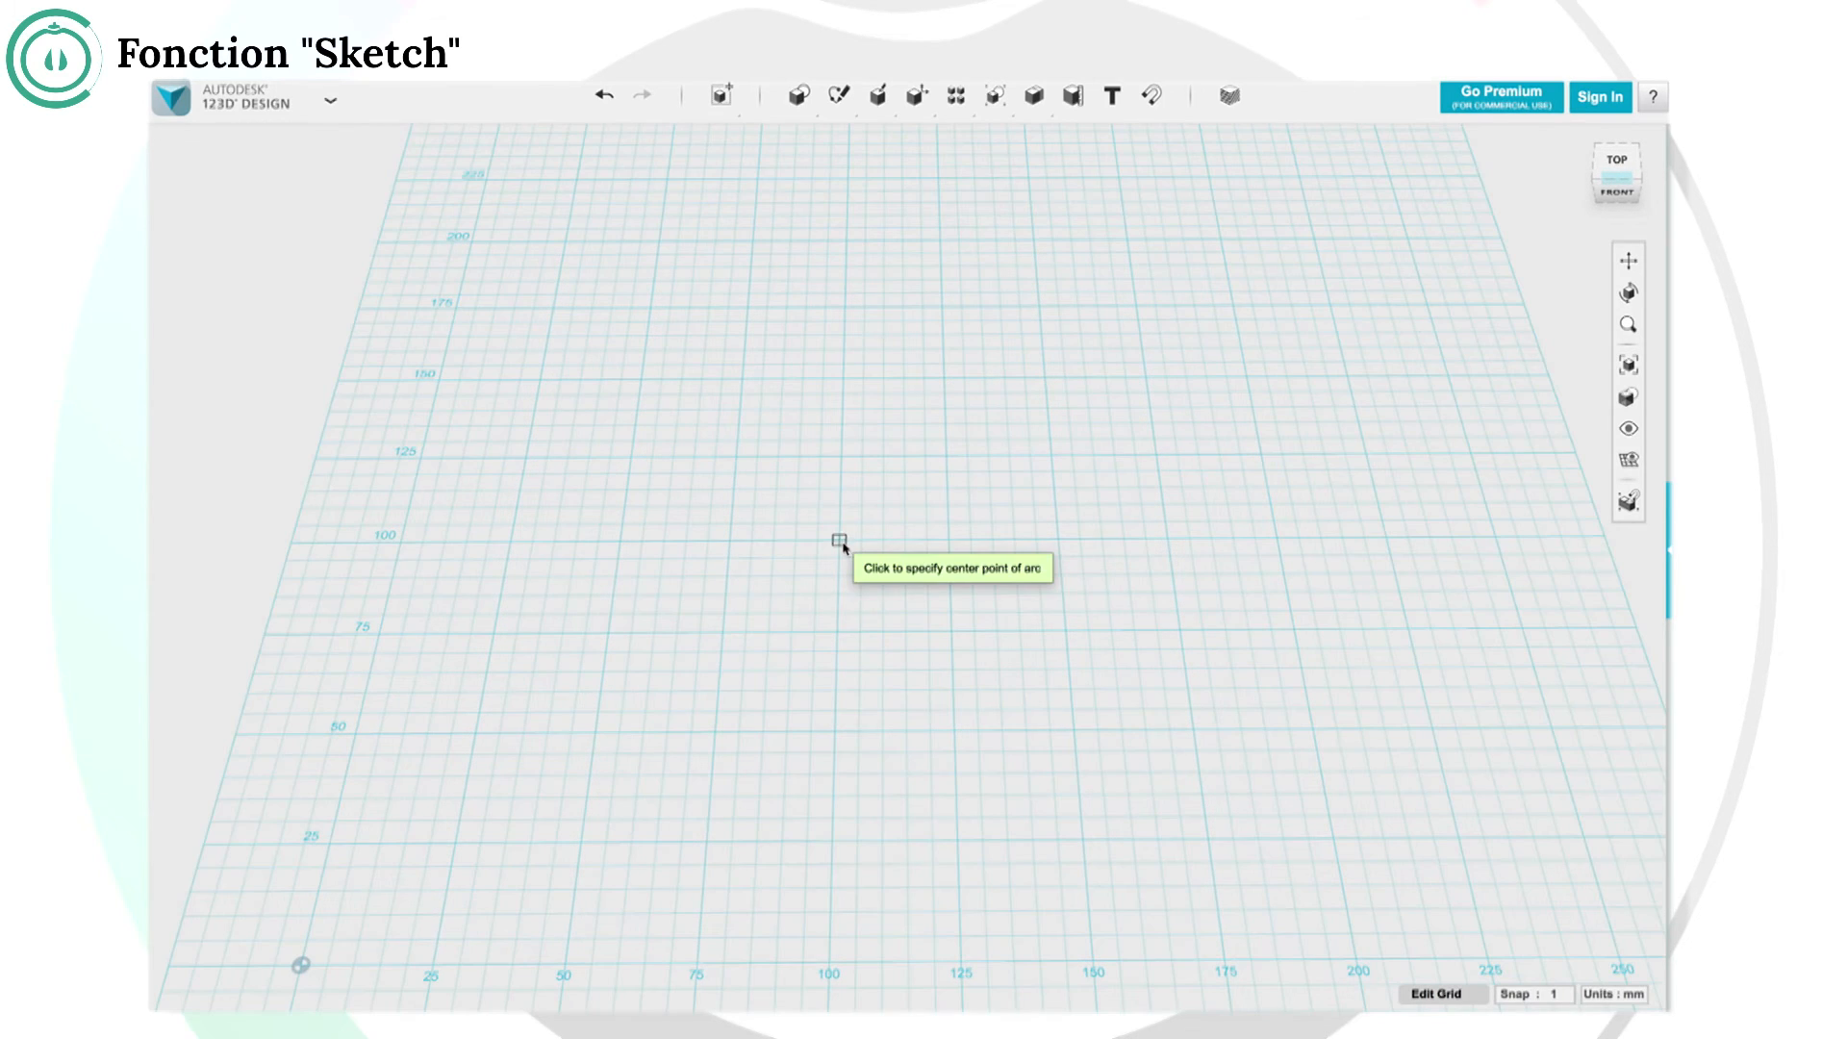
click(839, 542)
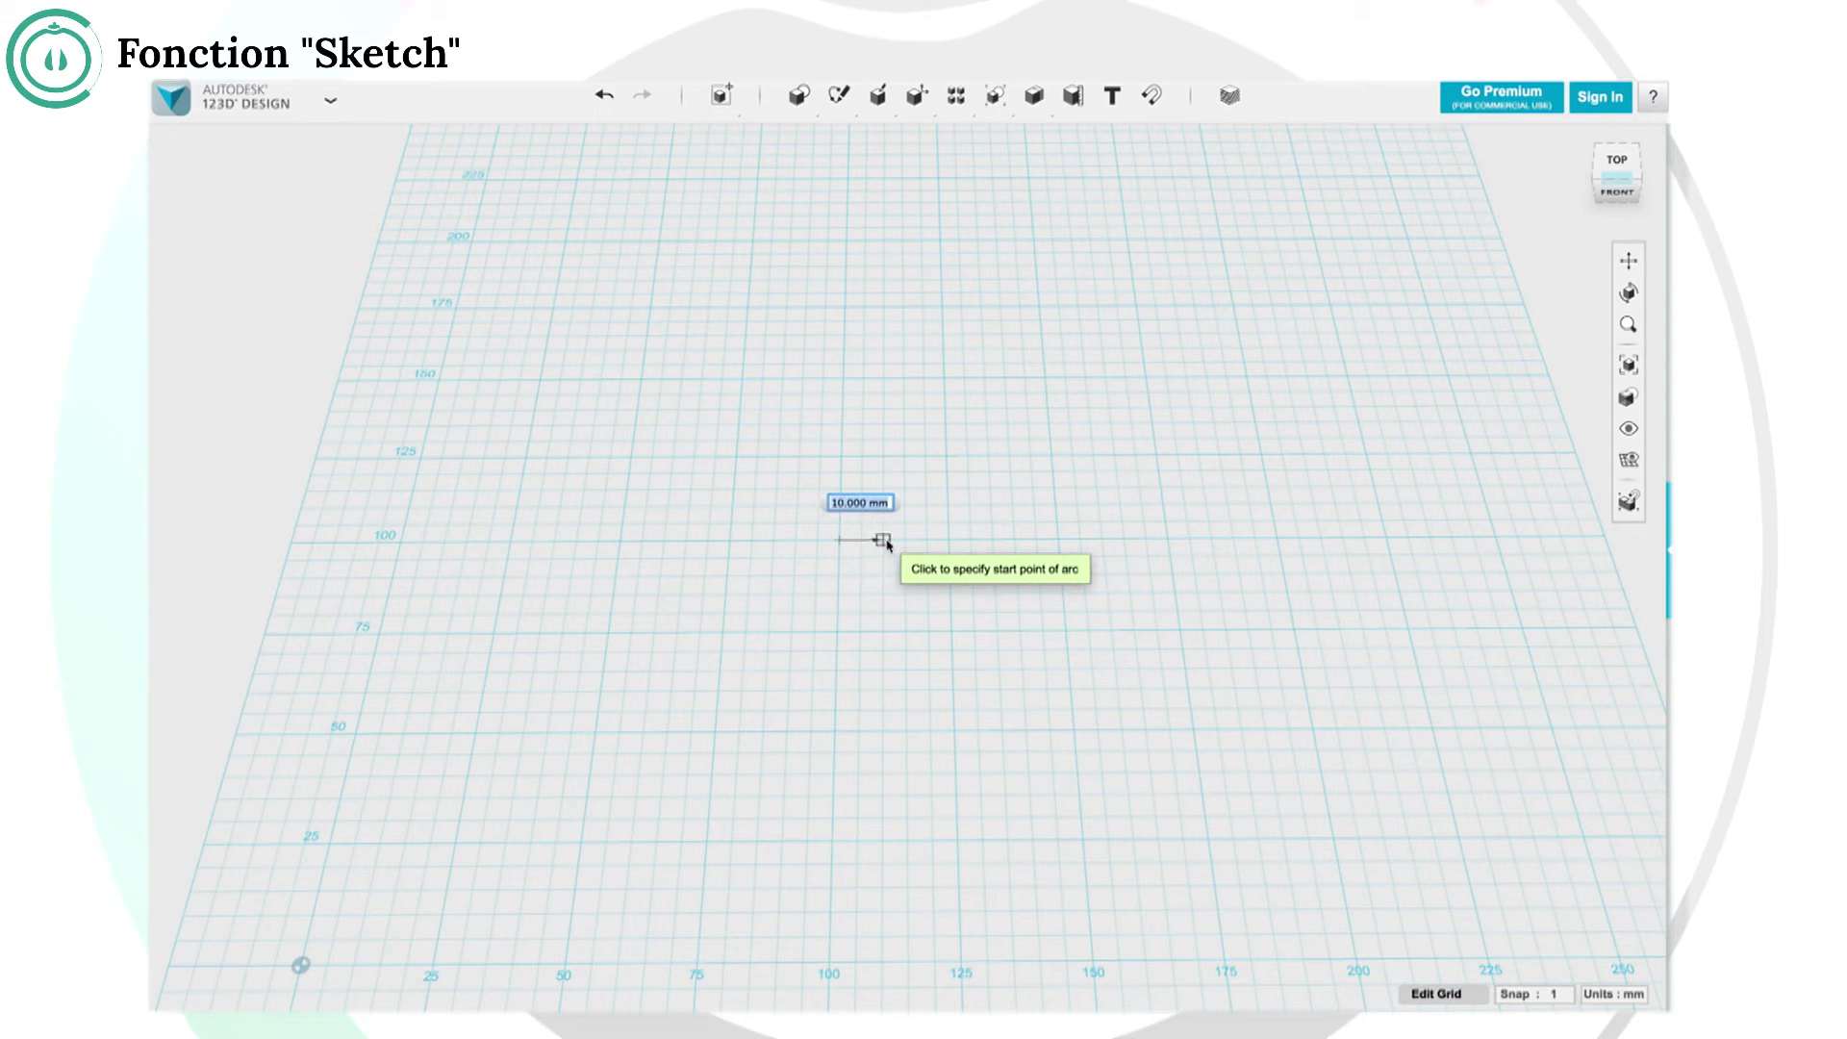
click(883, 541)
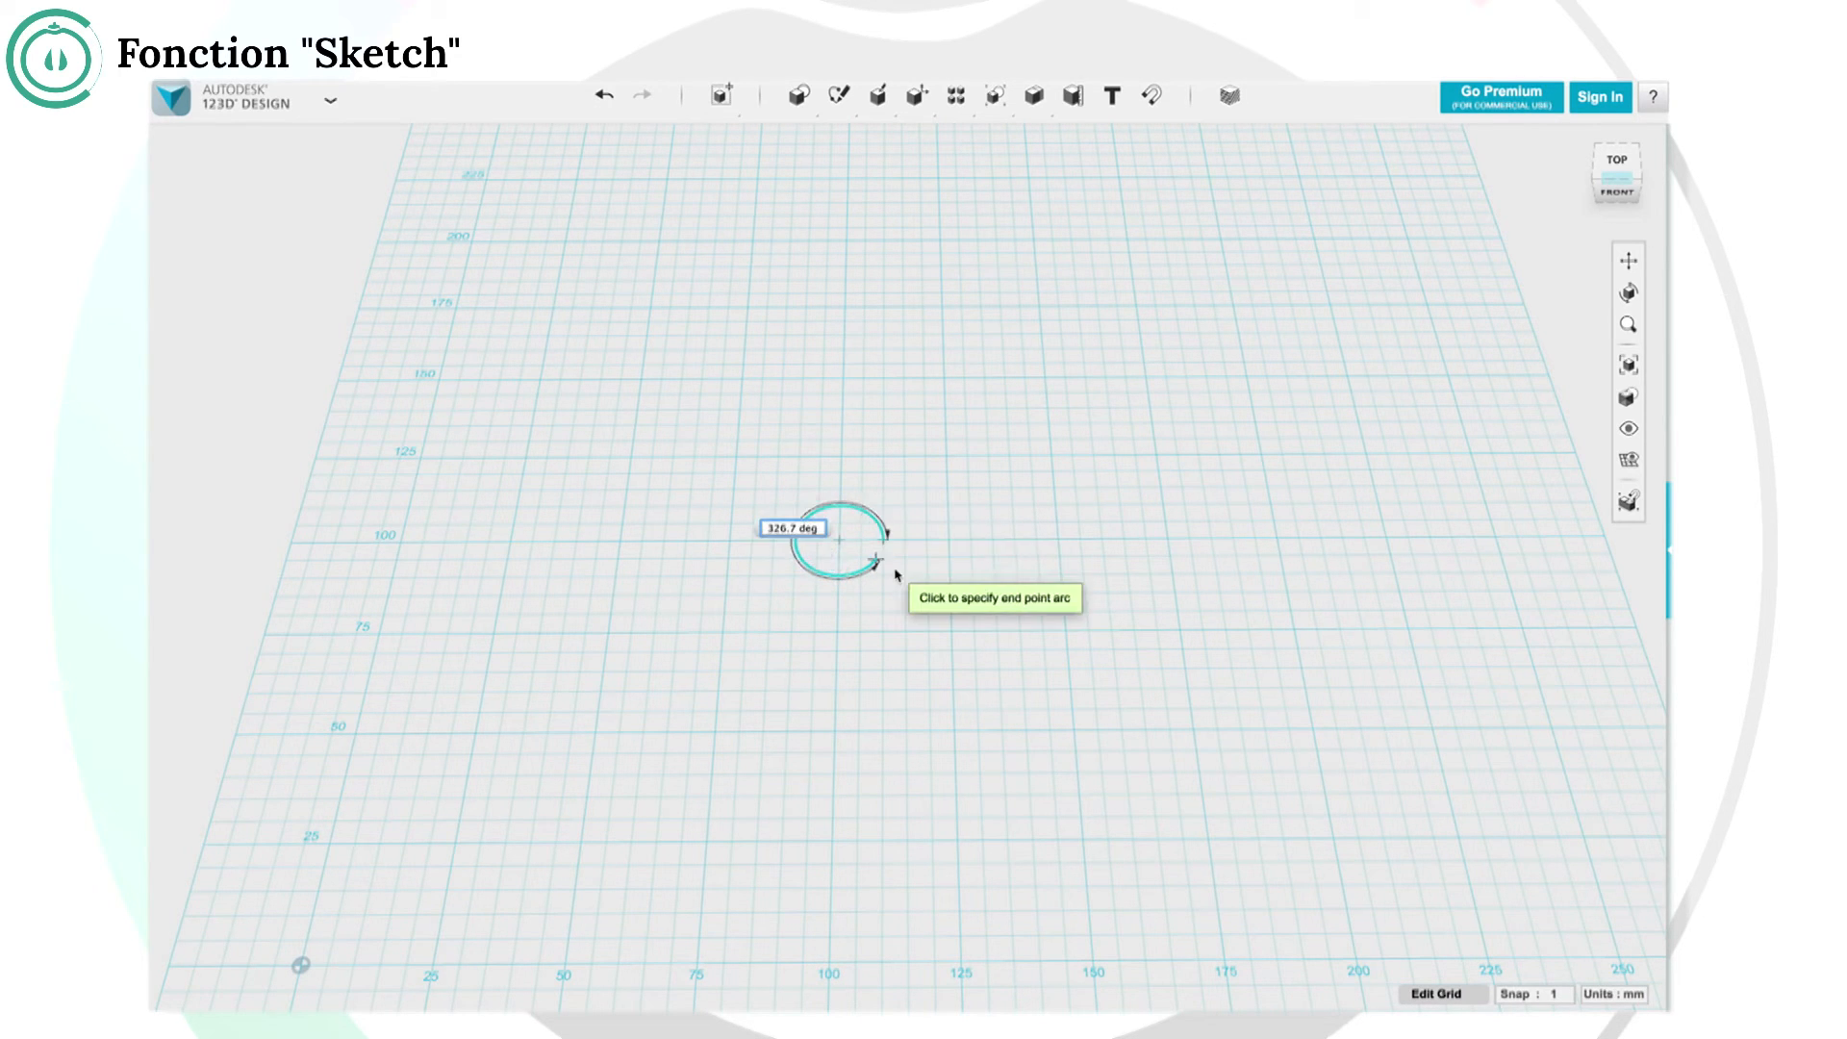
key(BackSpace)
text(60)
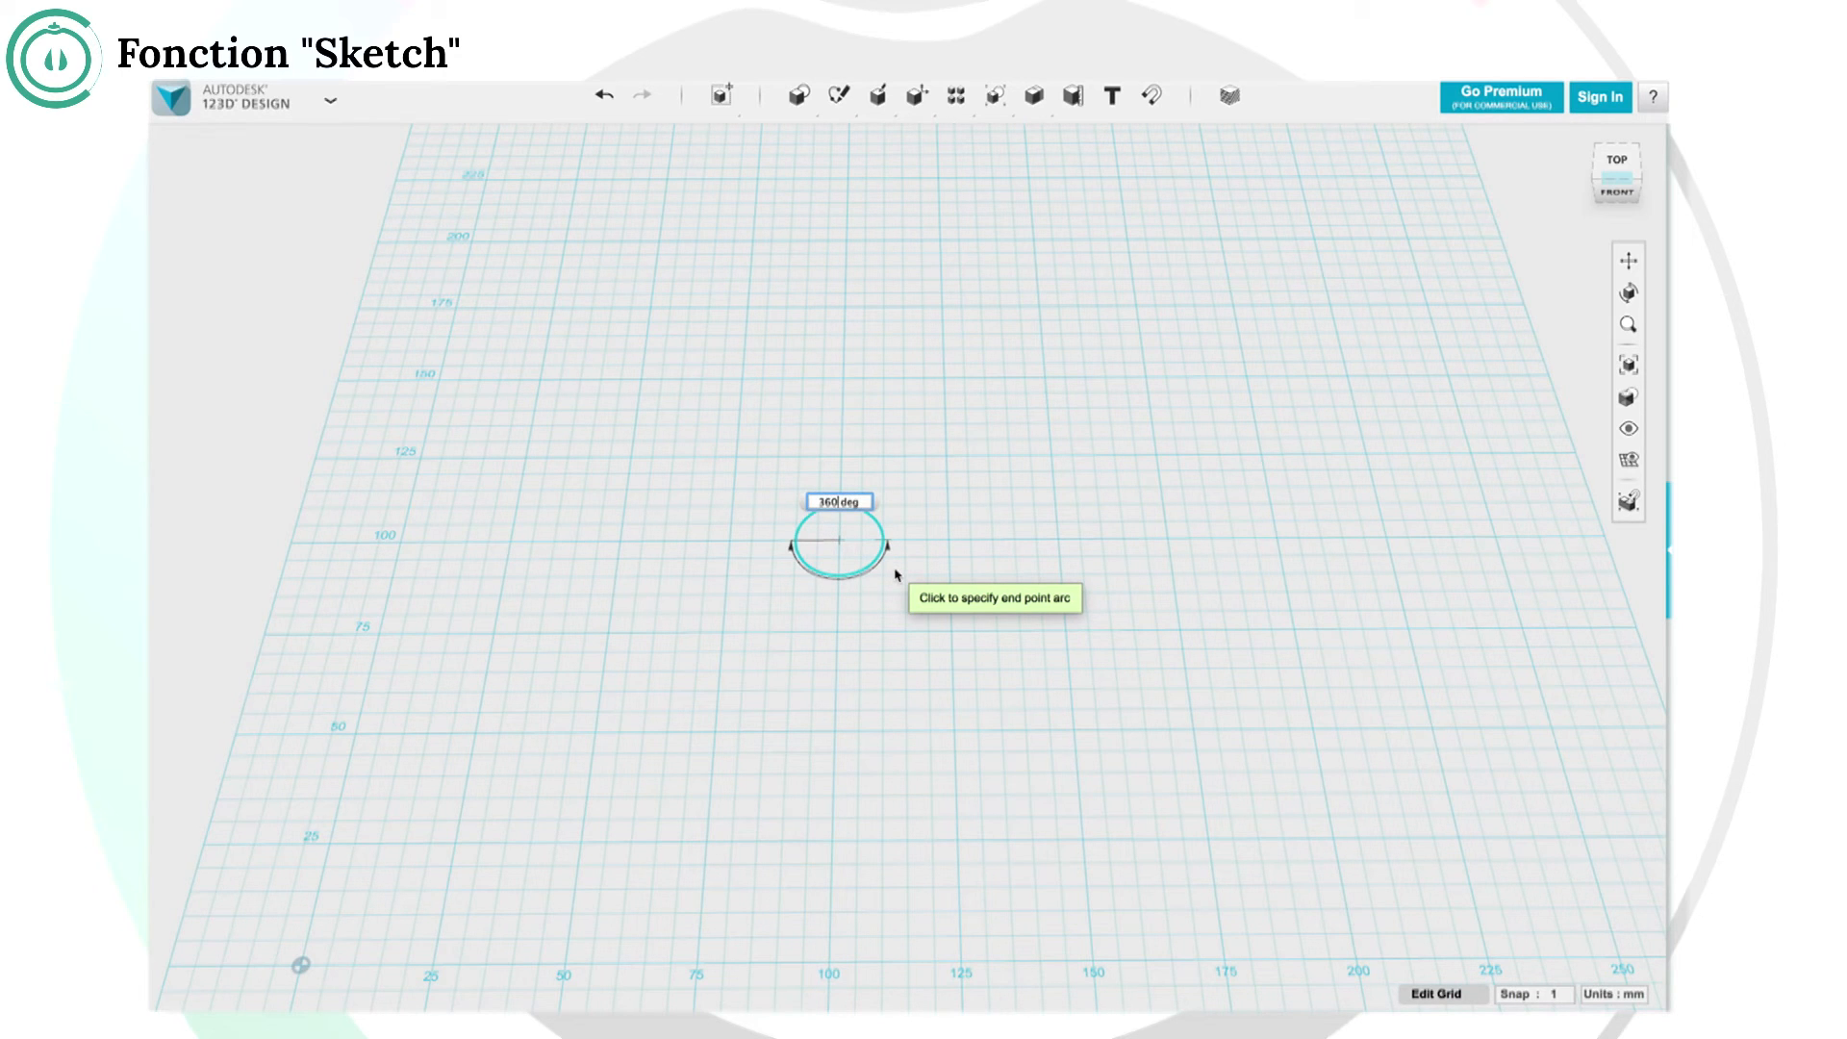
key(Return)
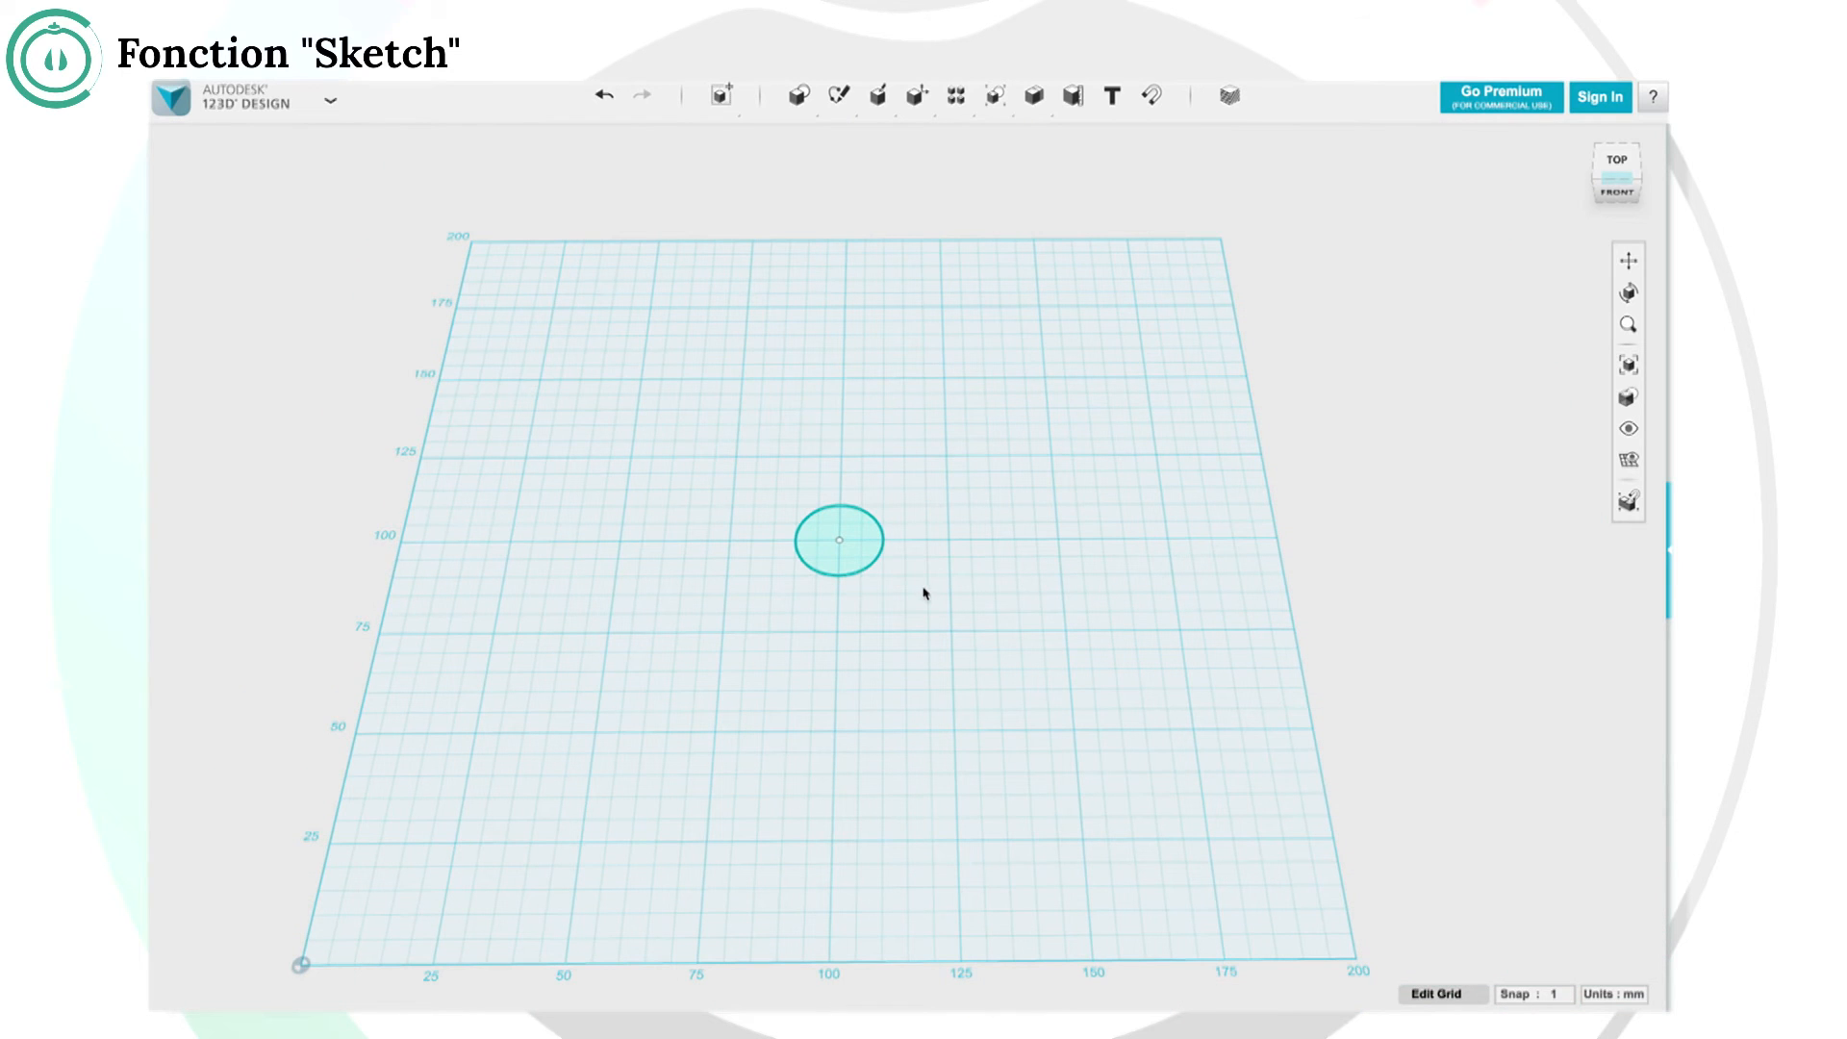
Sketch a three-point arc in front of the circle, with endpoints about 15 mm apart and its bulge toward the grid's front edge.
mouse_move(839, 94)
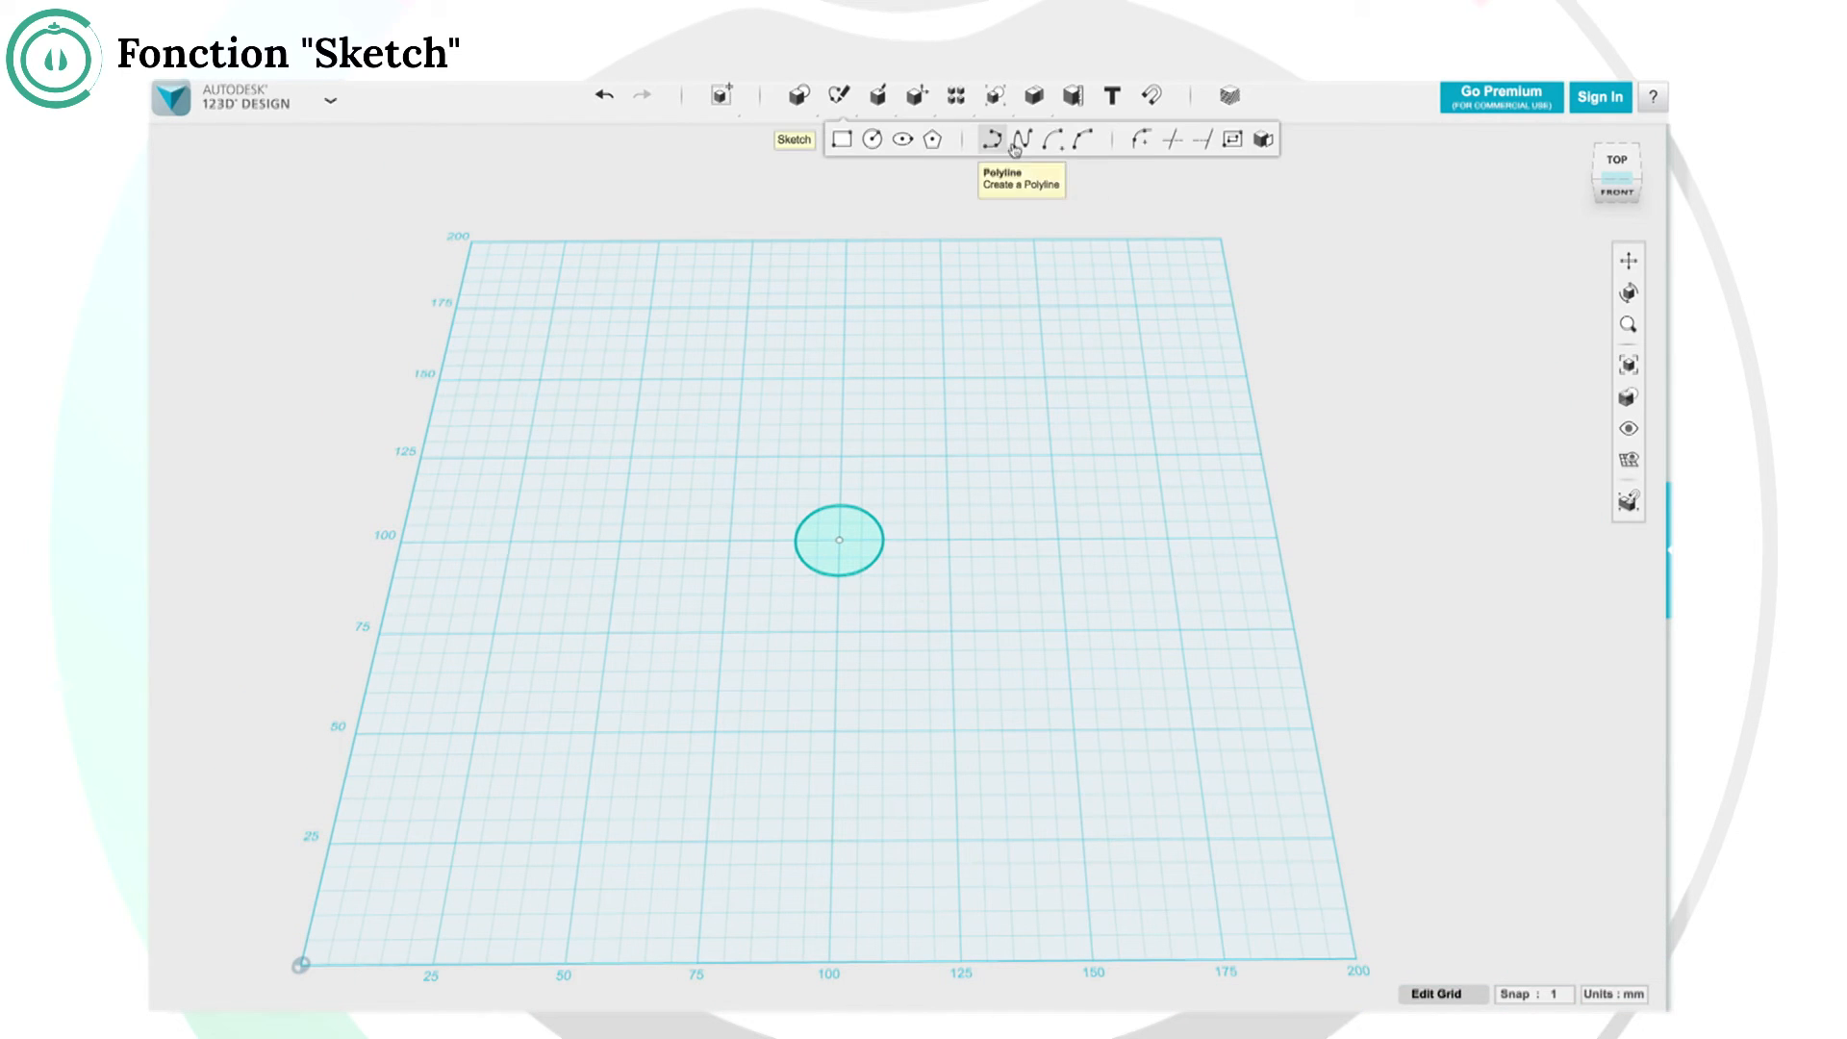
click(1082, 141)
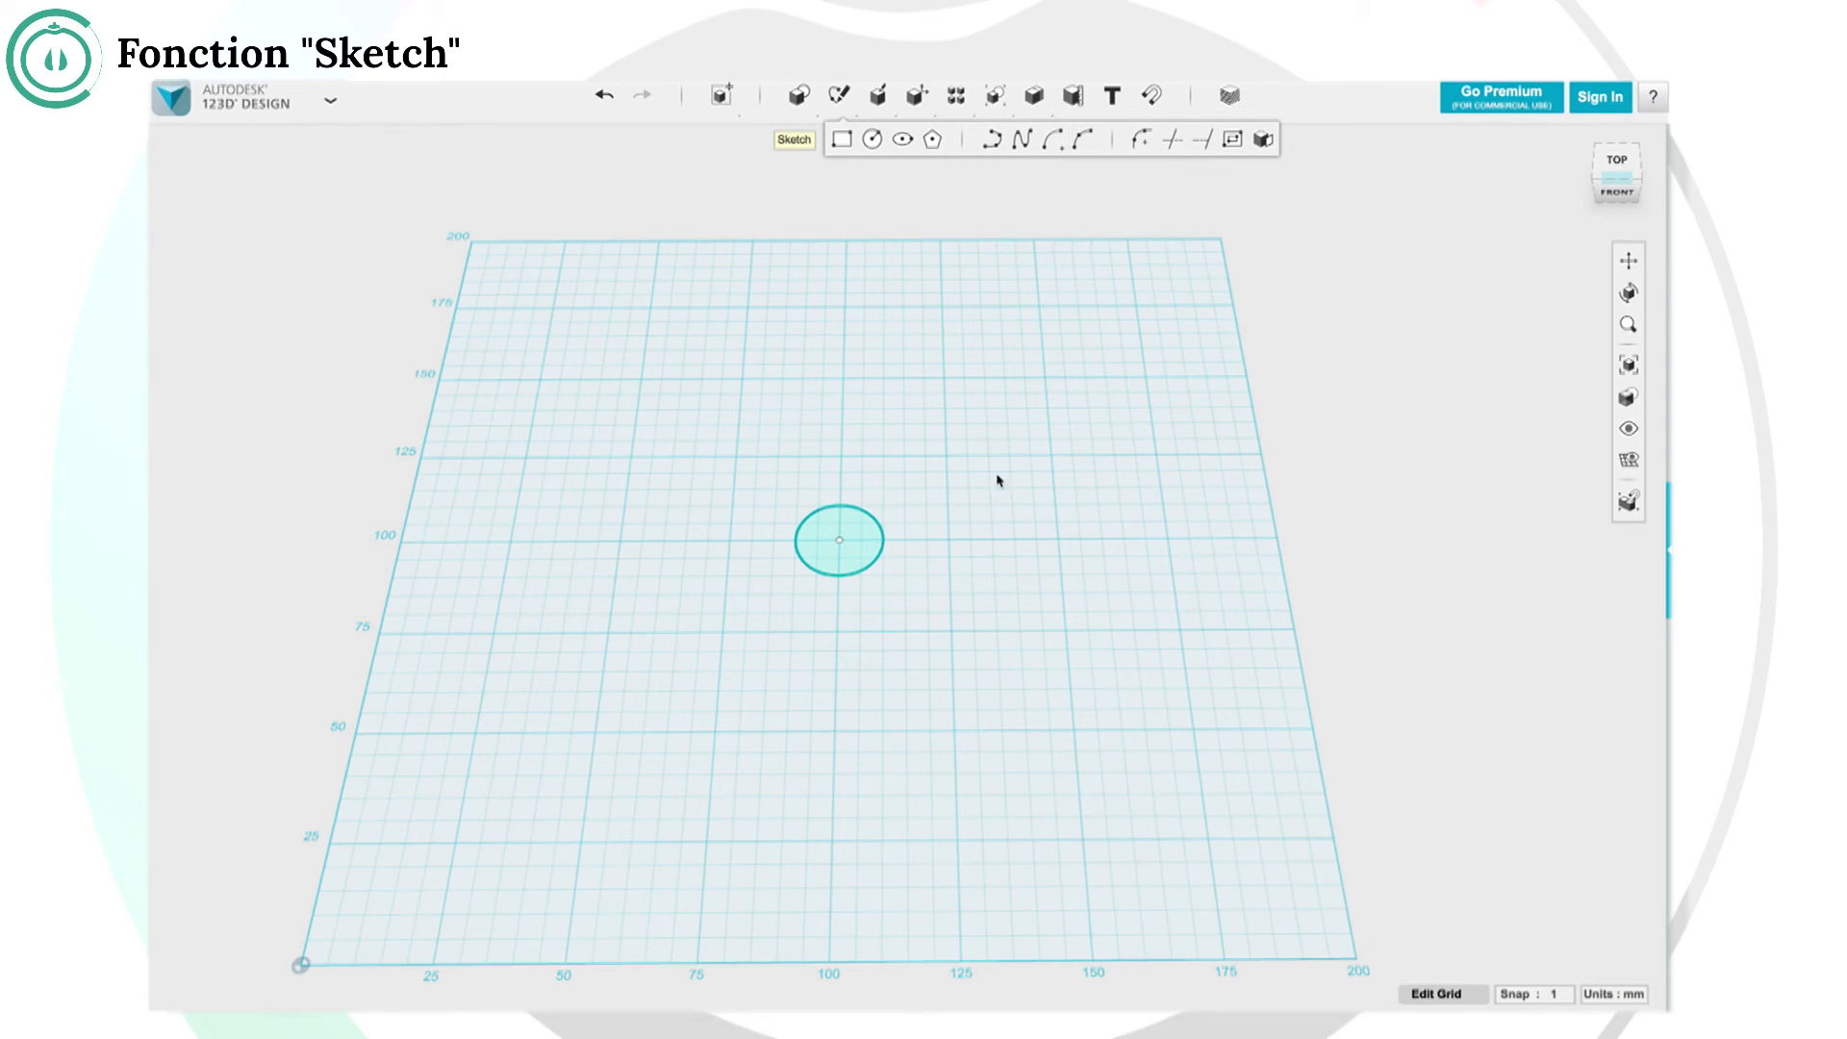
click(918, 643)
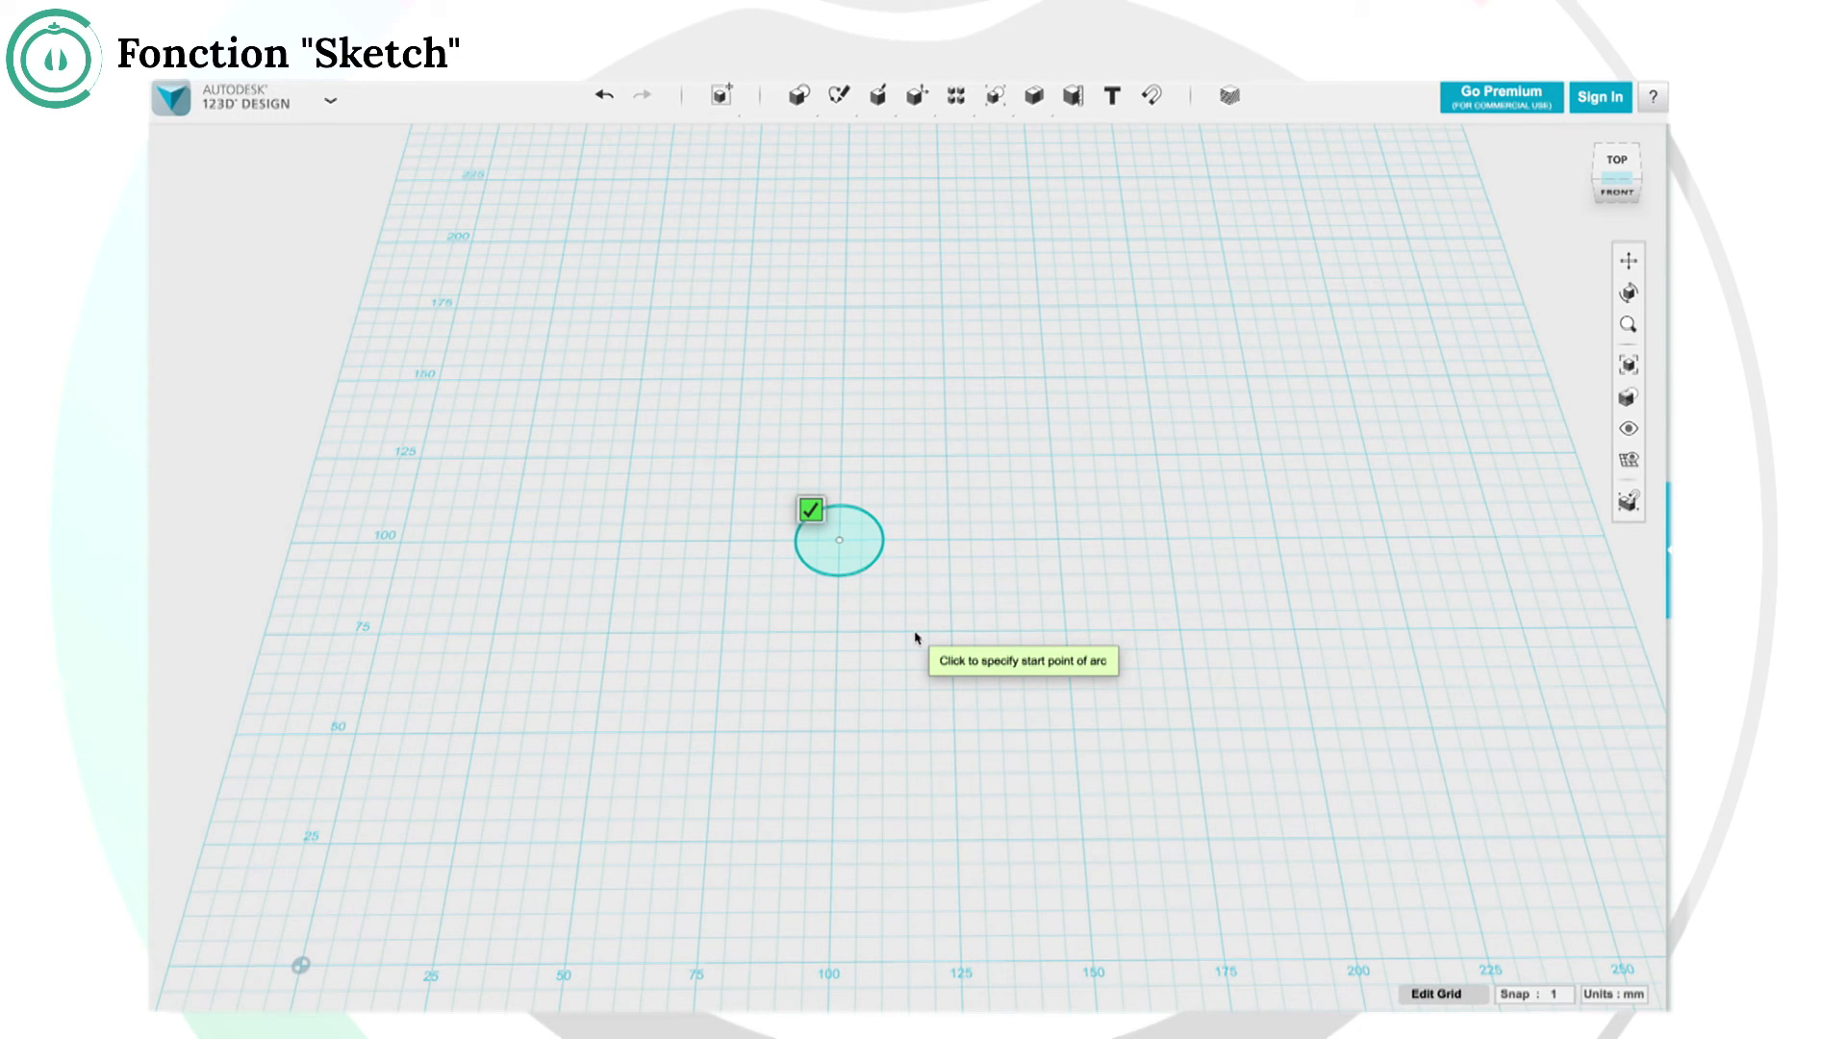
click(927, 634)
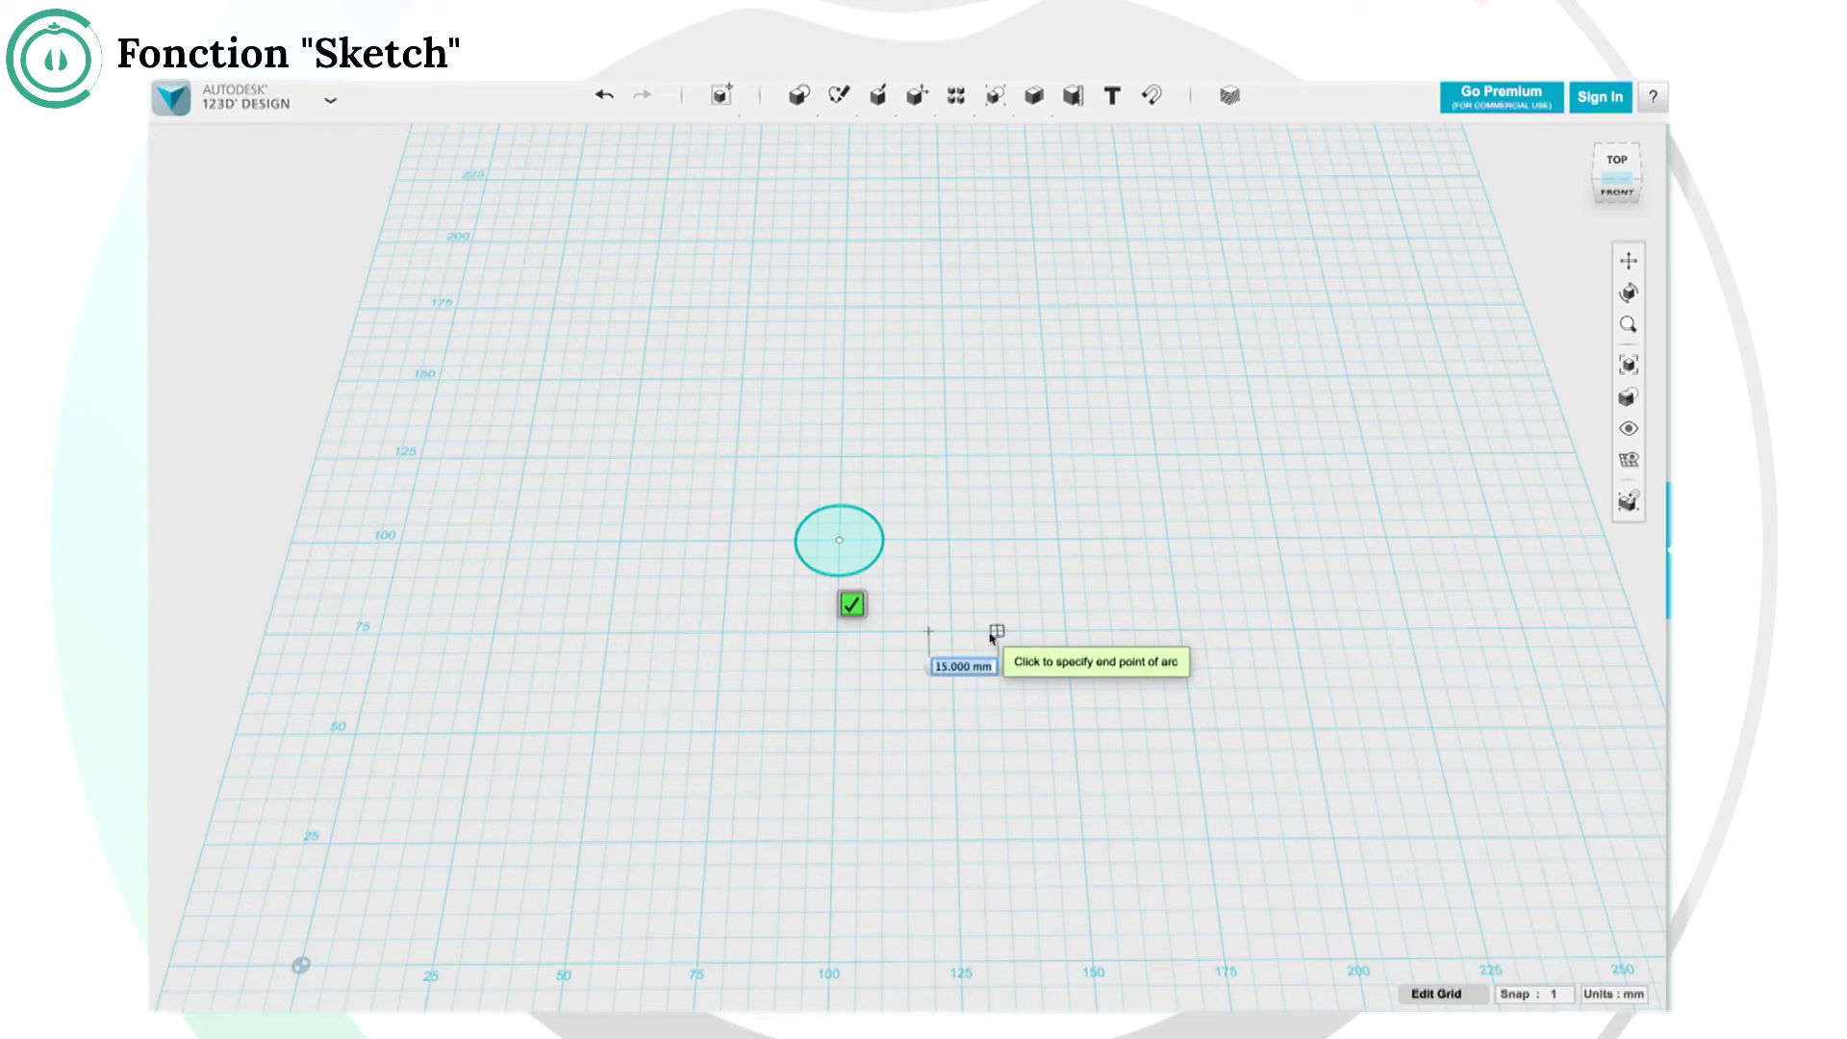
click(992, 636)
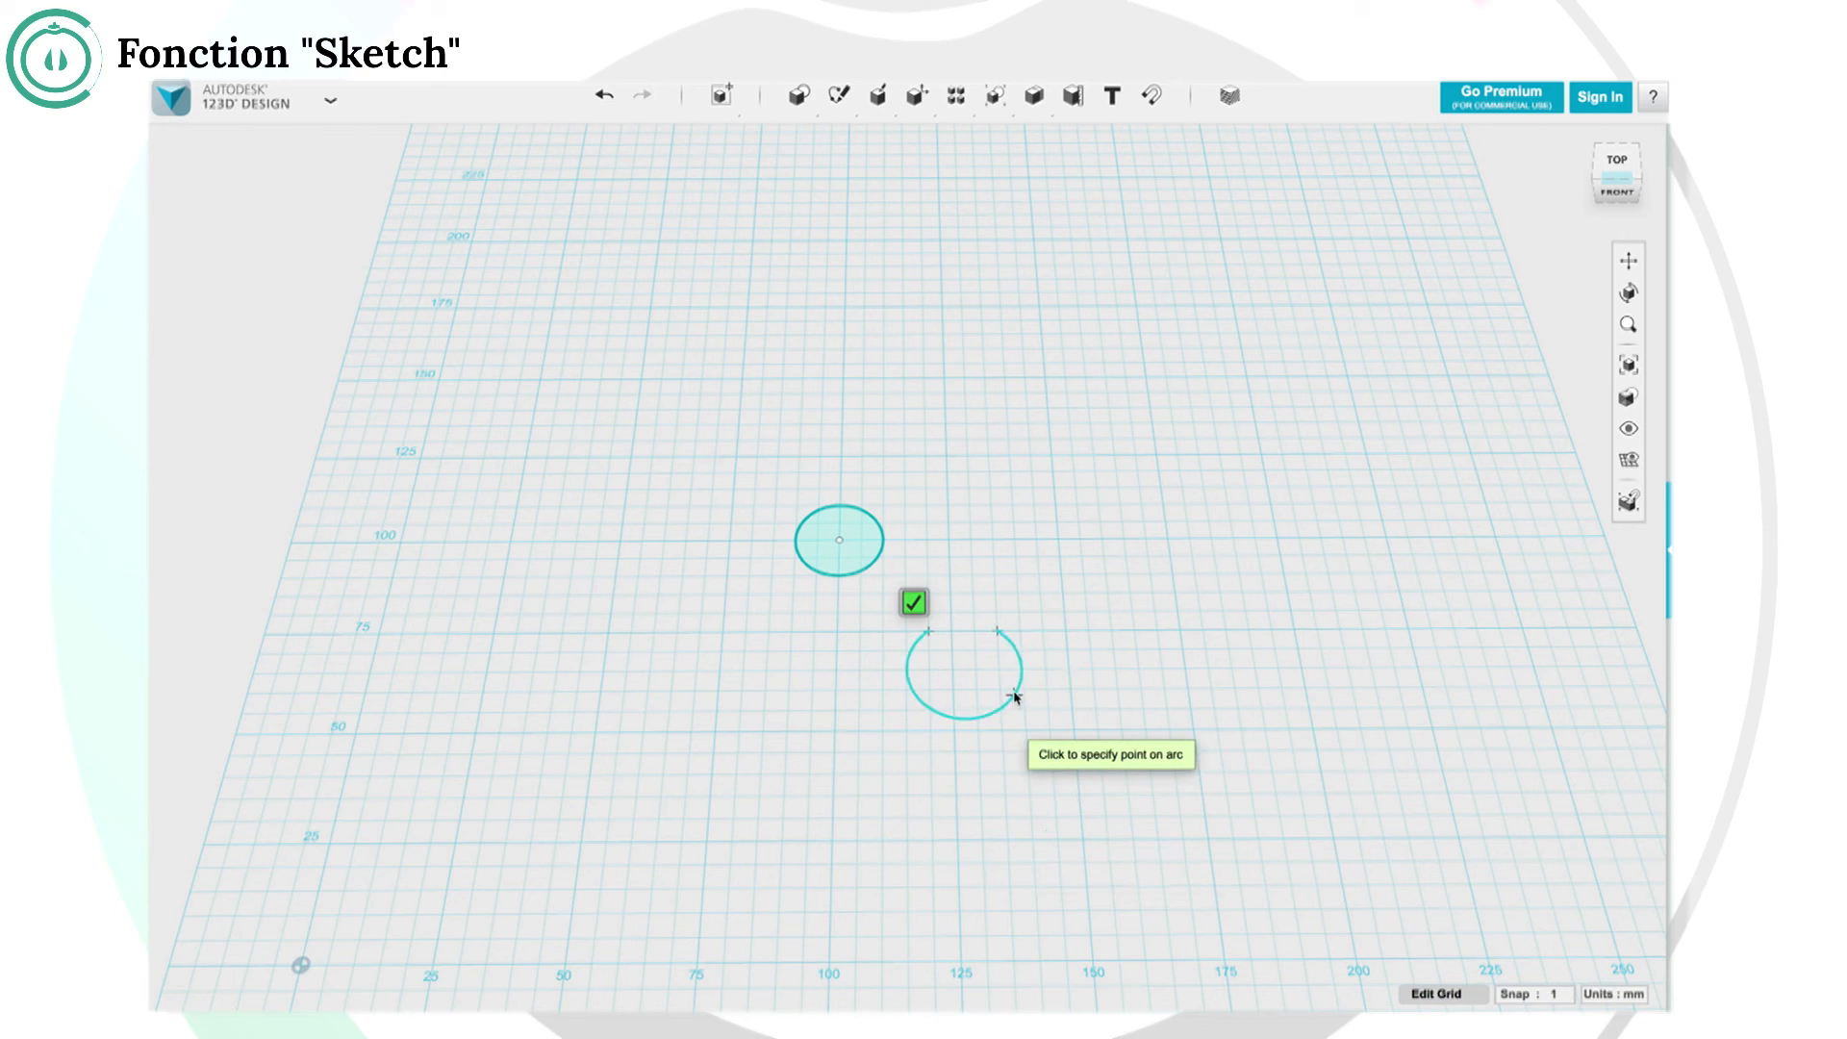
click(966, 844)
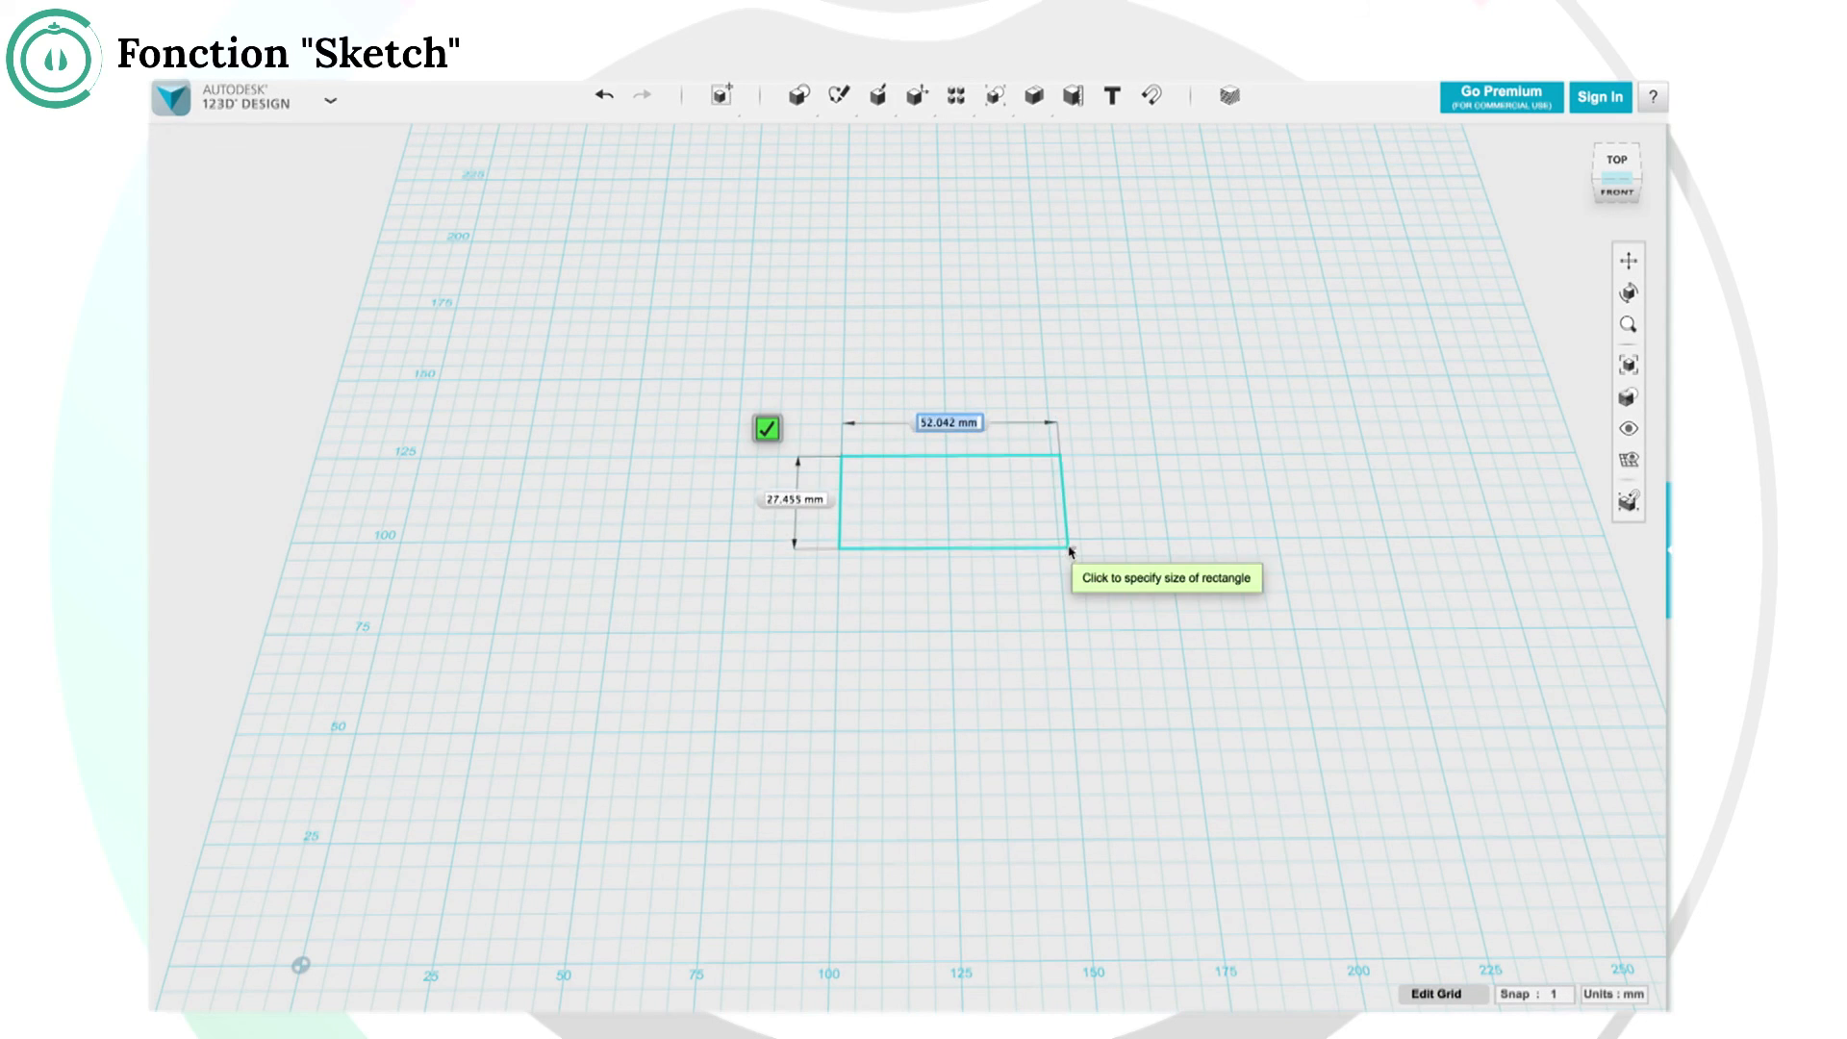
Sketch a rectangle about 52 by 27 mm and fillet its back right corner with a 21 mm radius.
click(1067, 547)
mouse_move(839, 90)
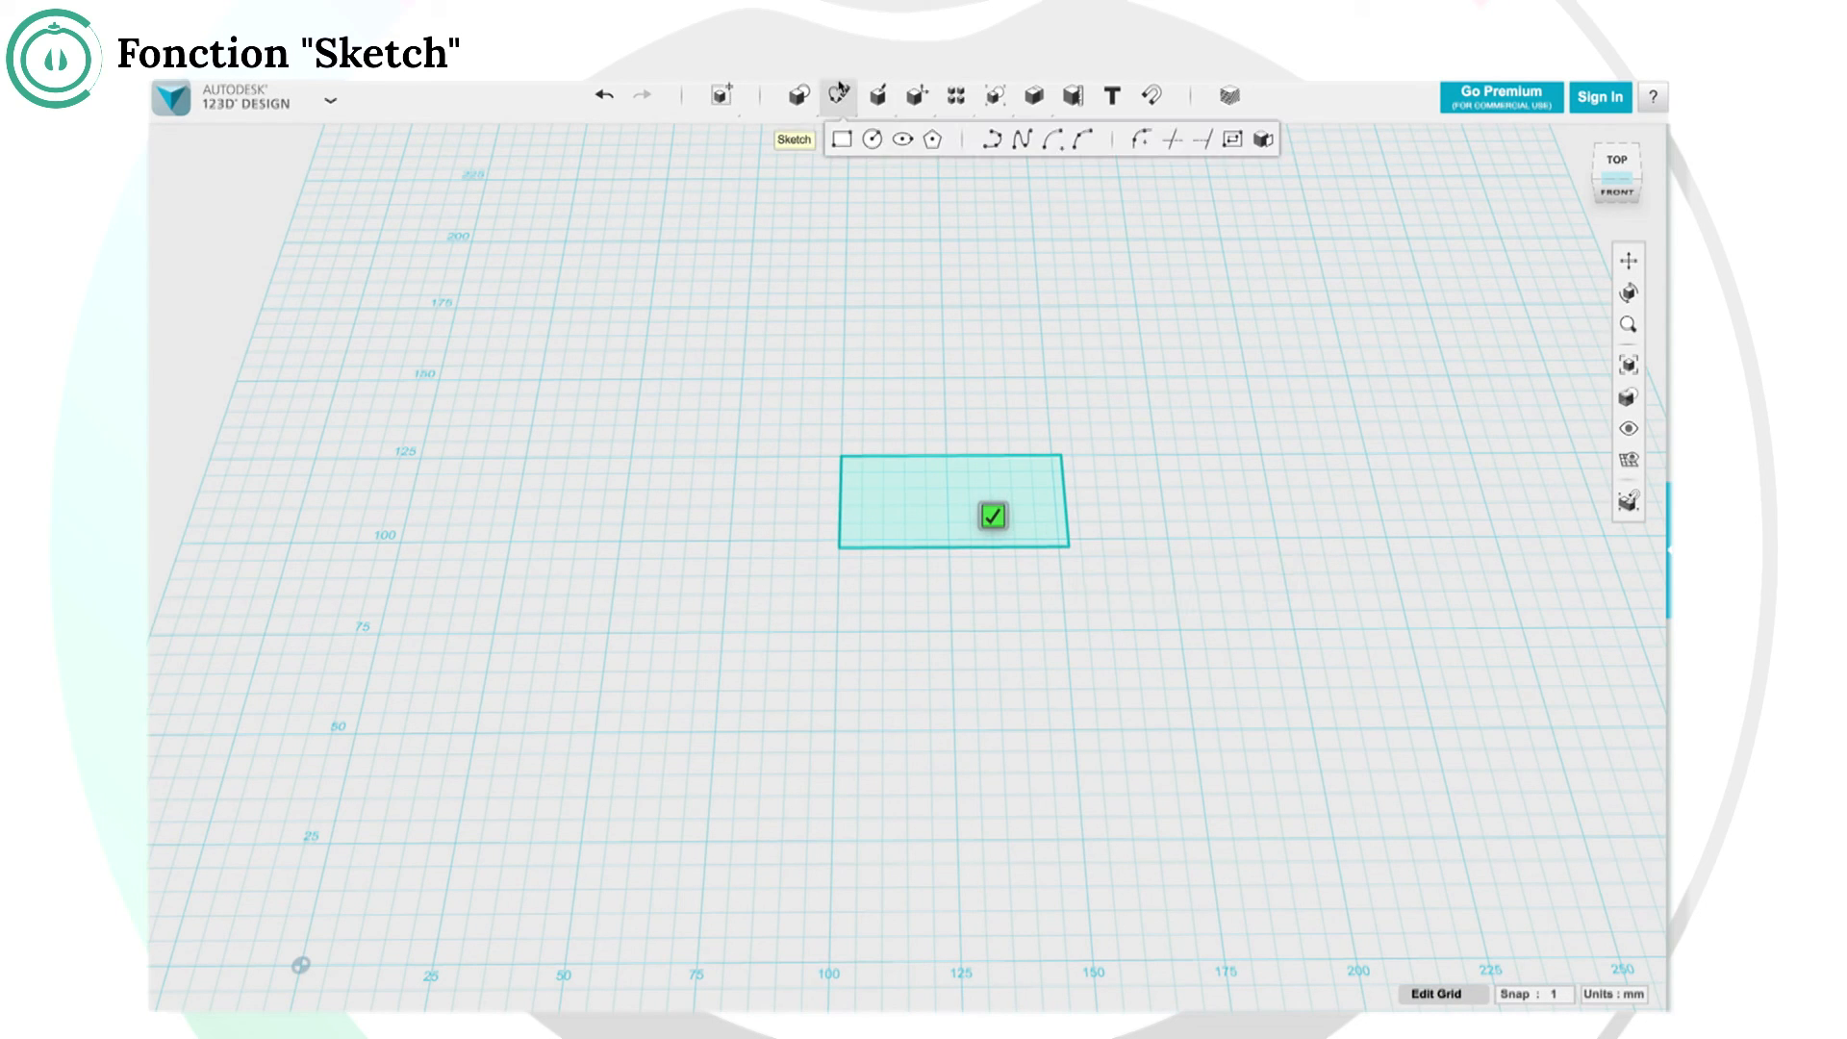
click(1134, 149)
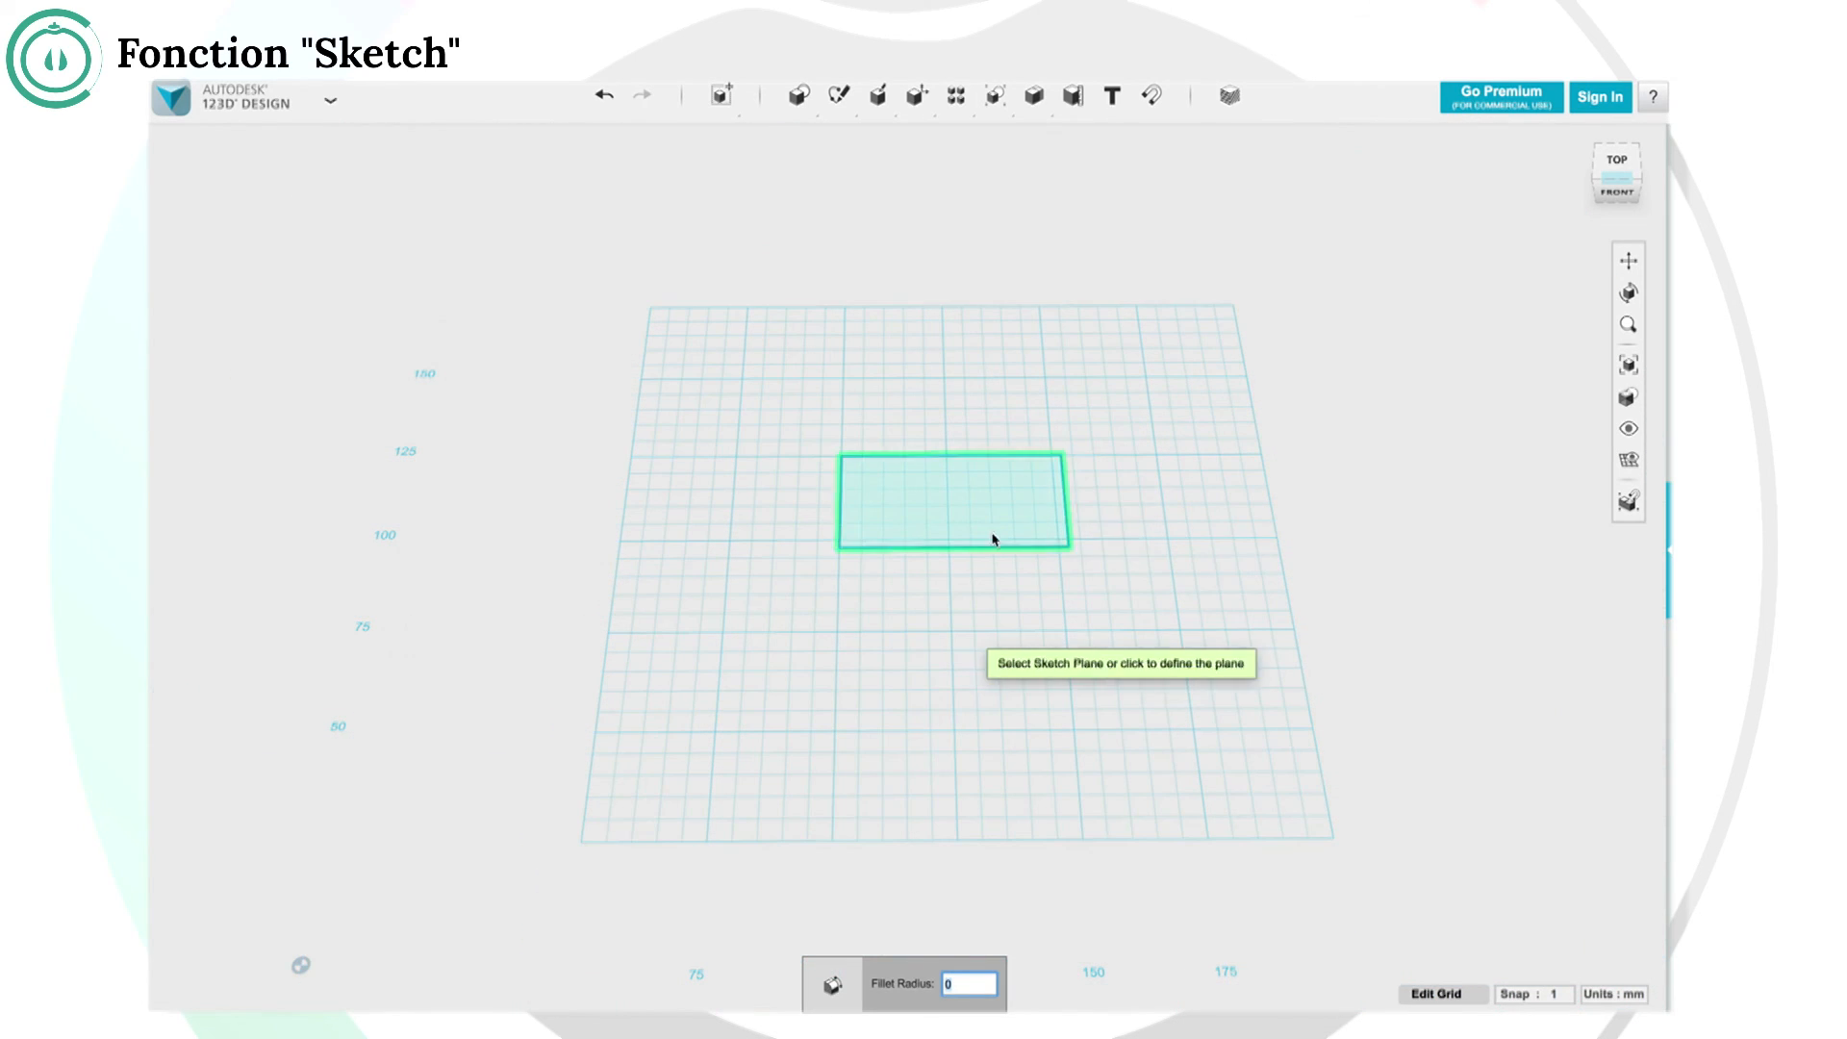
click(1021, 461)
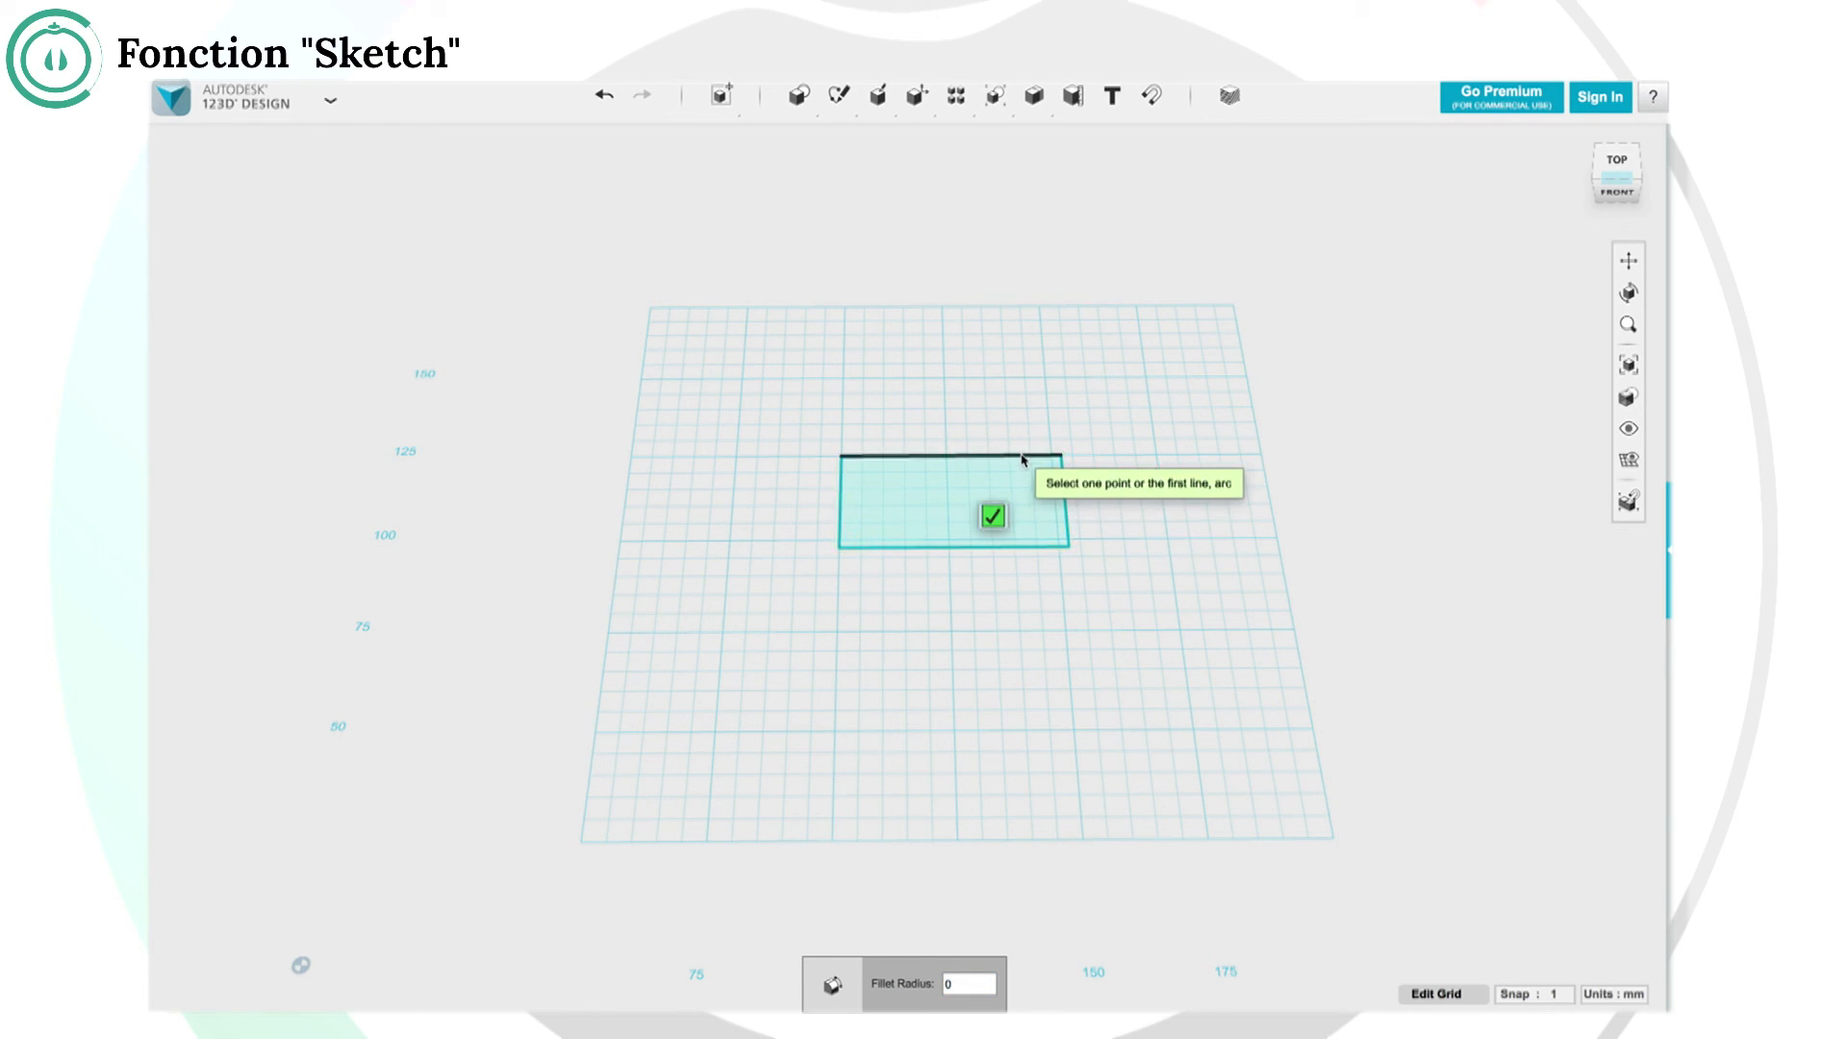
click(1022, 460)
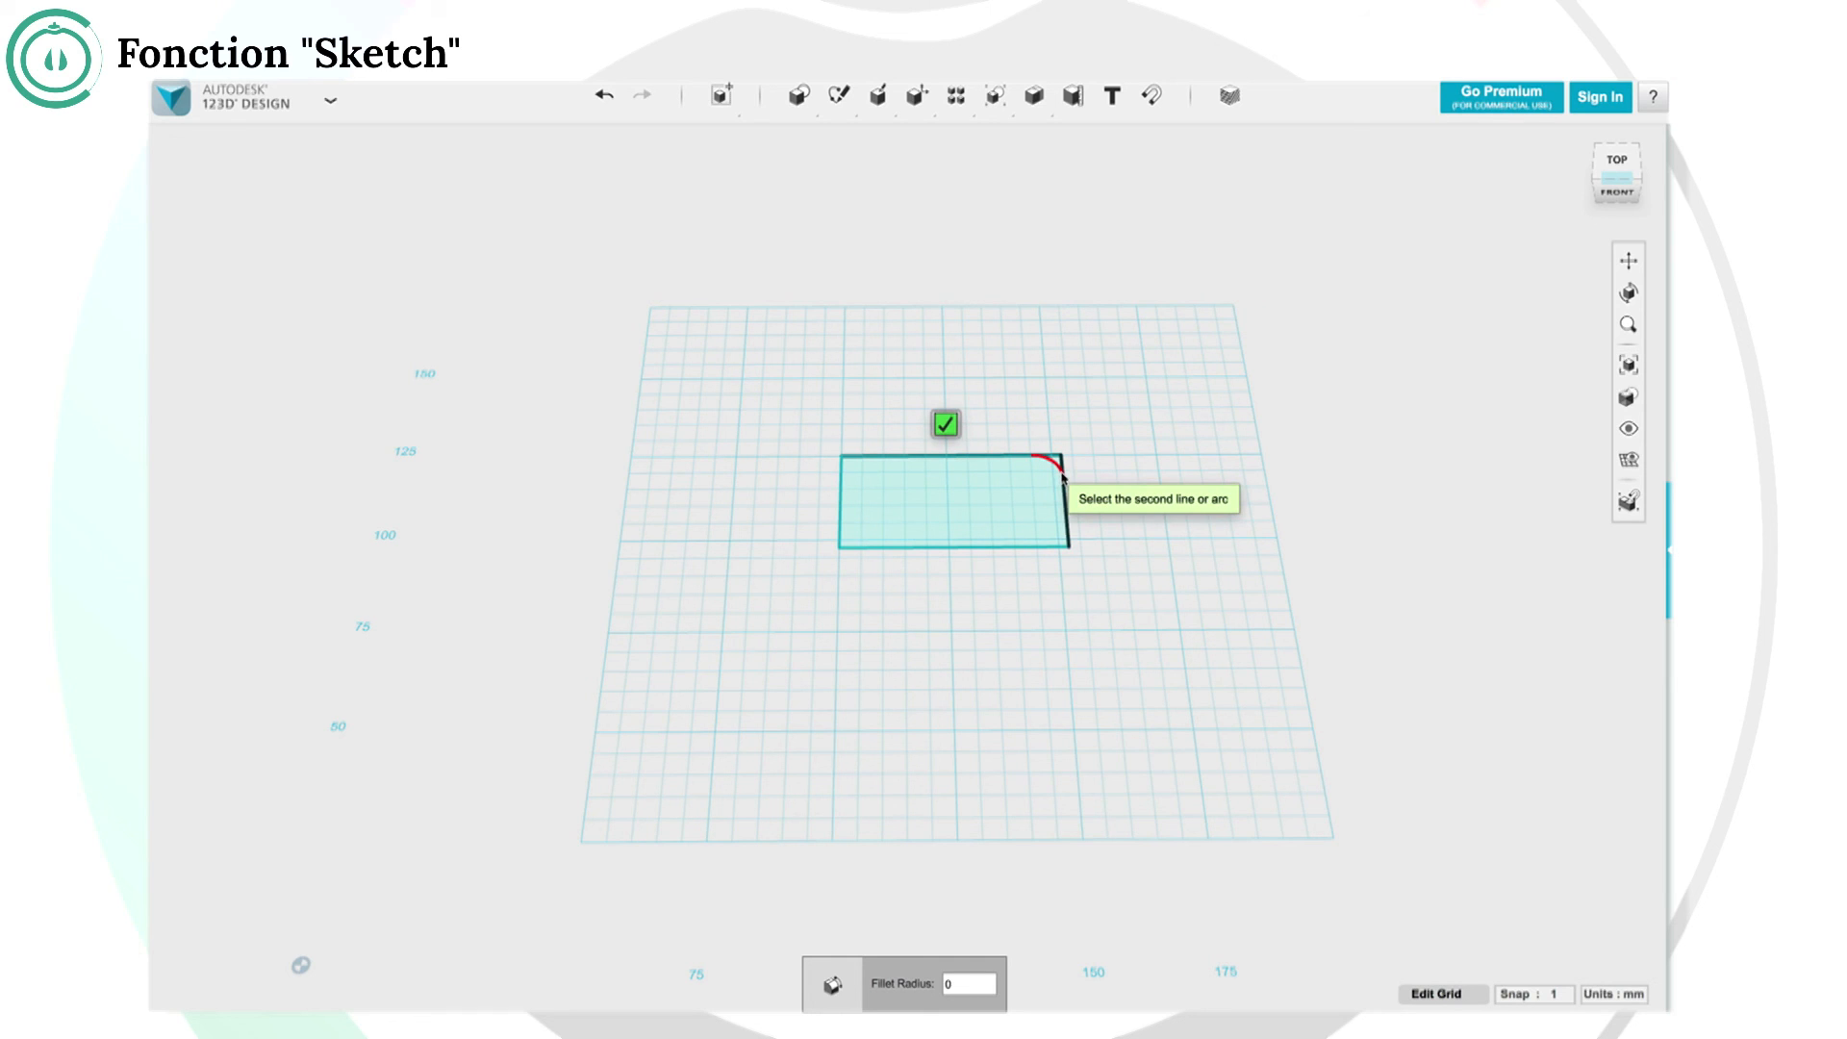
click(1062, 473)
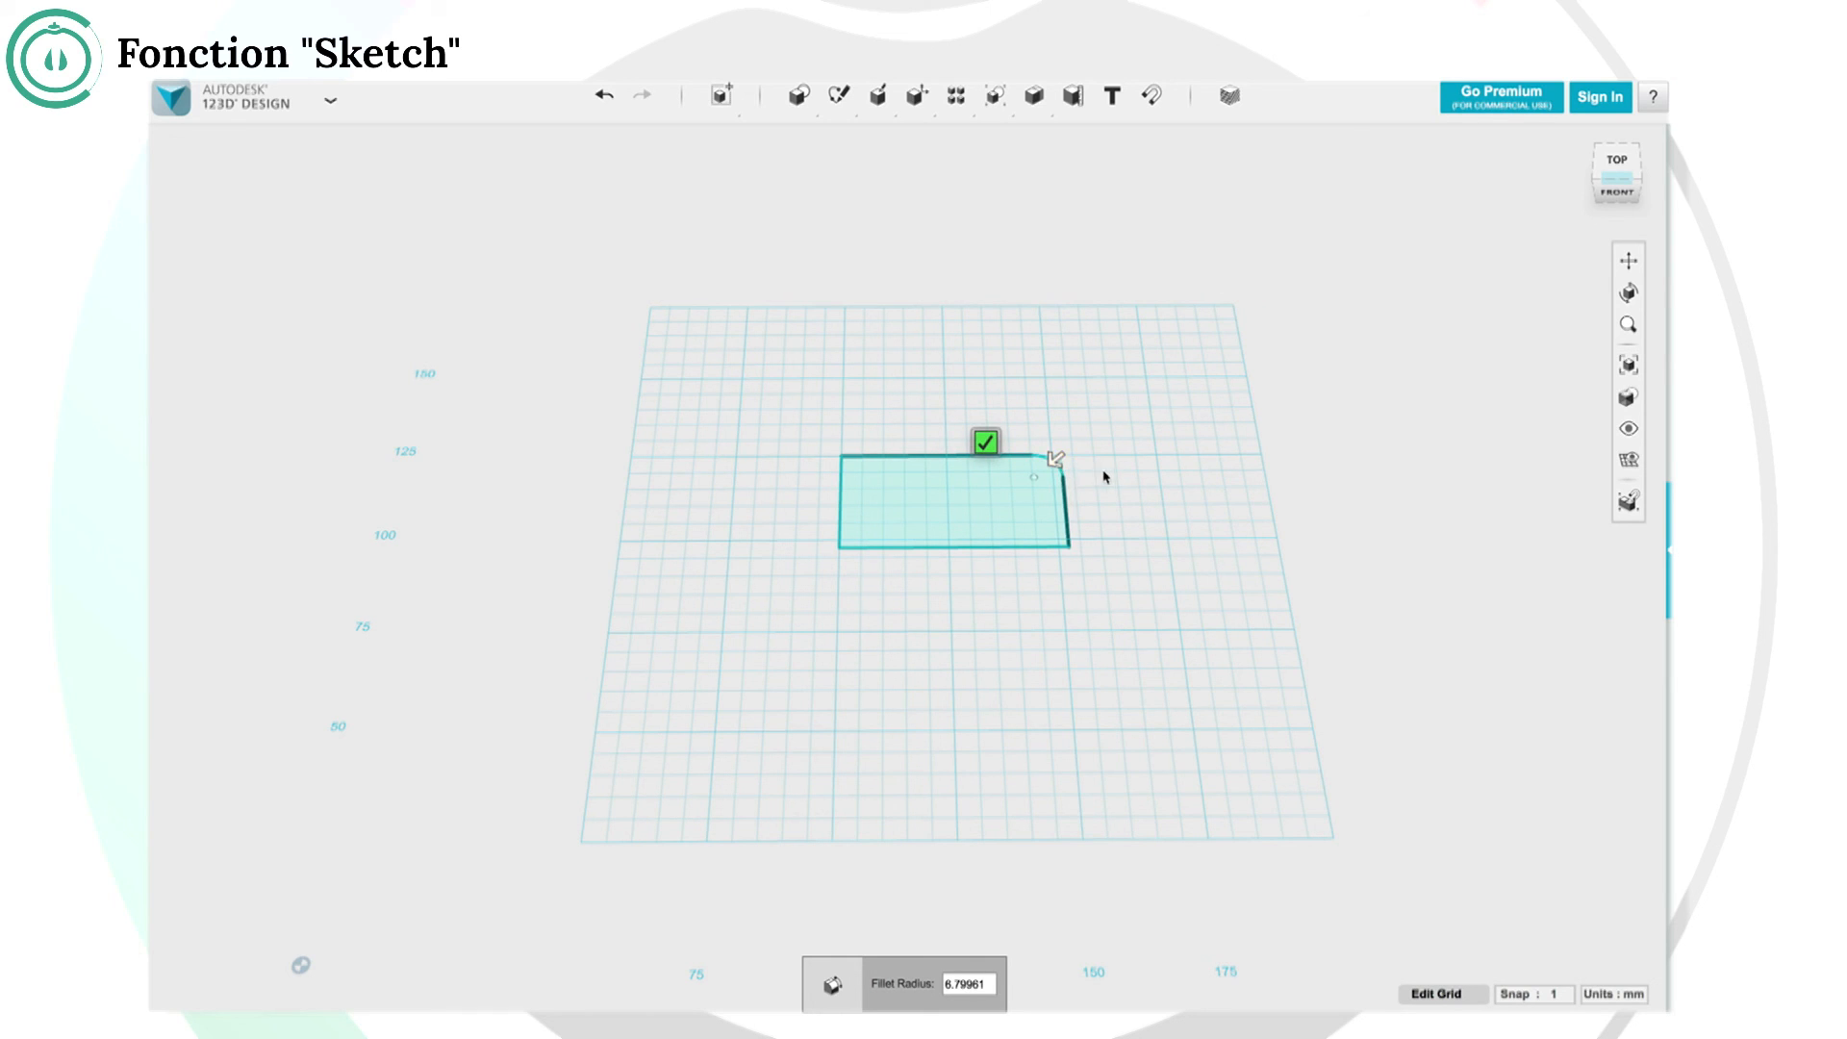
drag(1045, 464, 1060, 469)
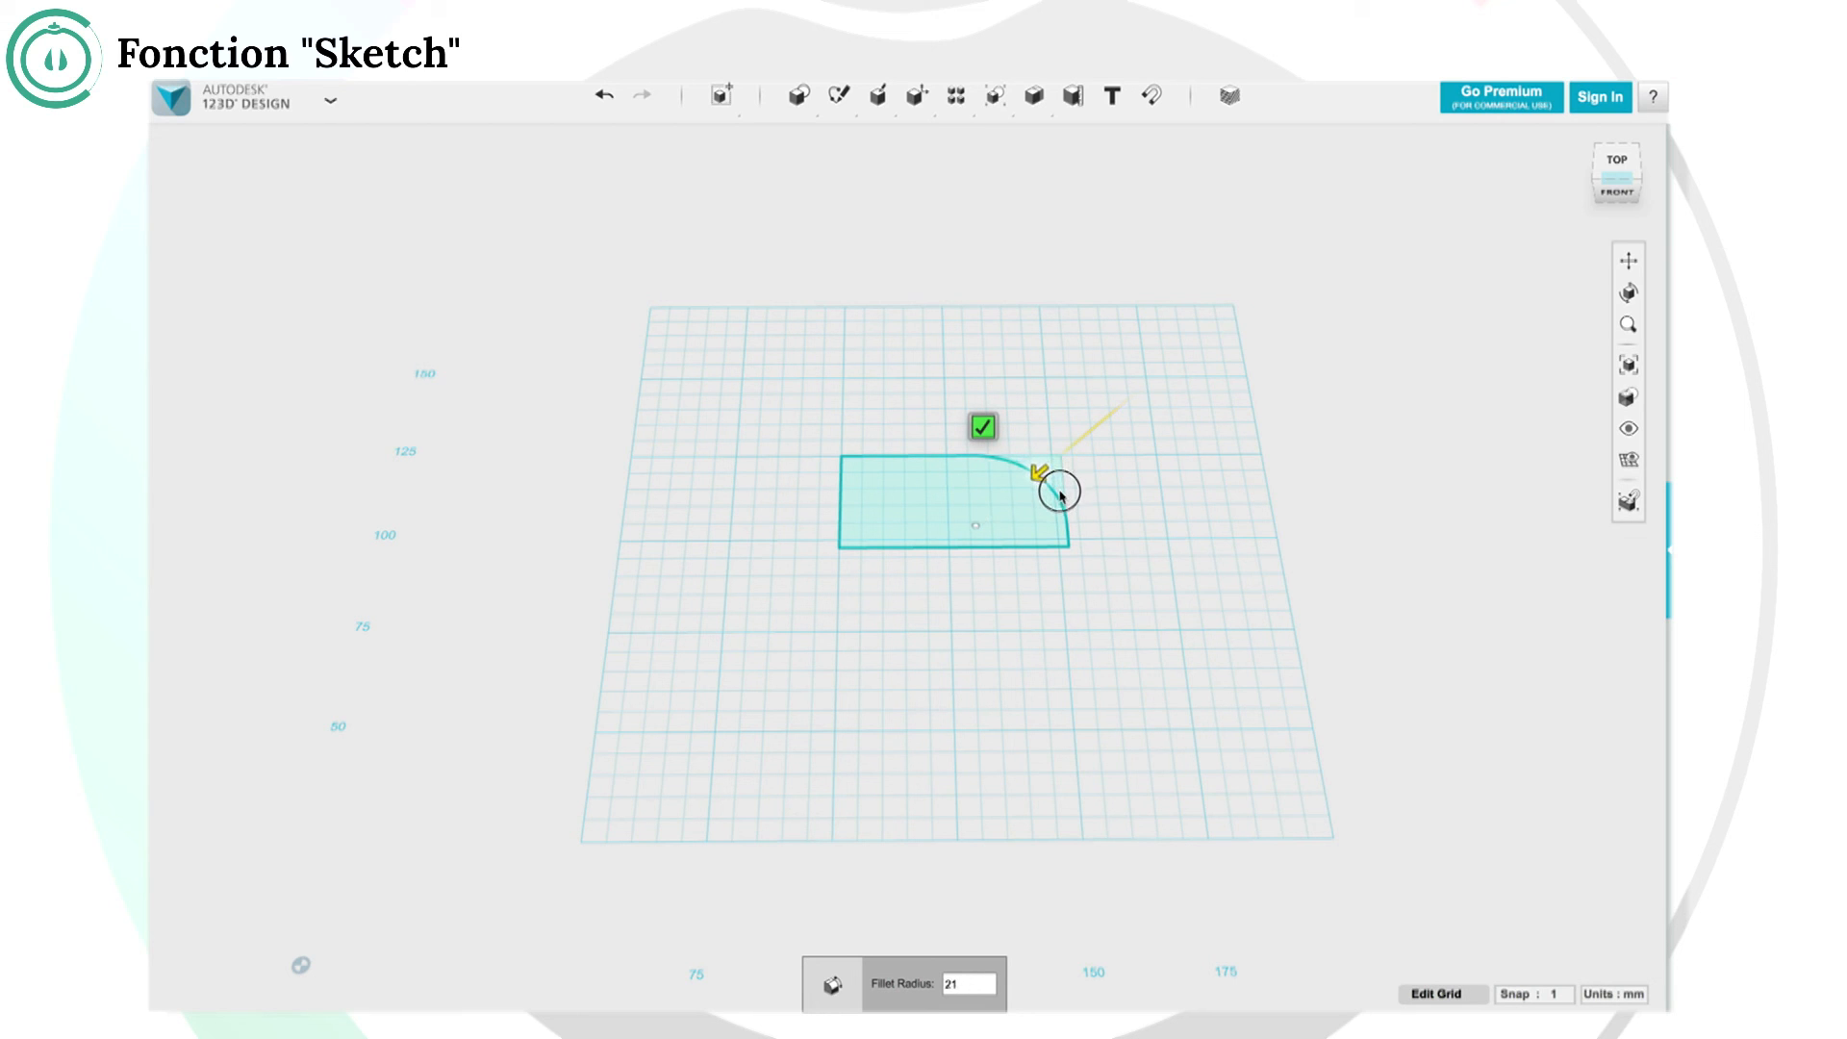
key(Return)
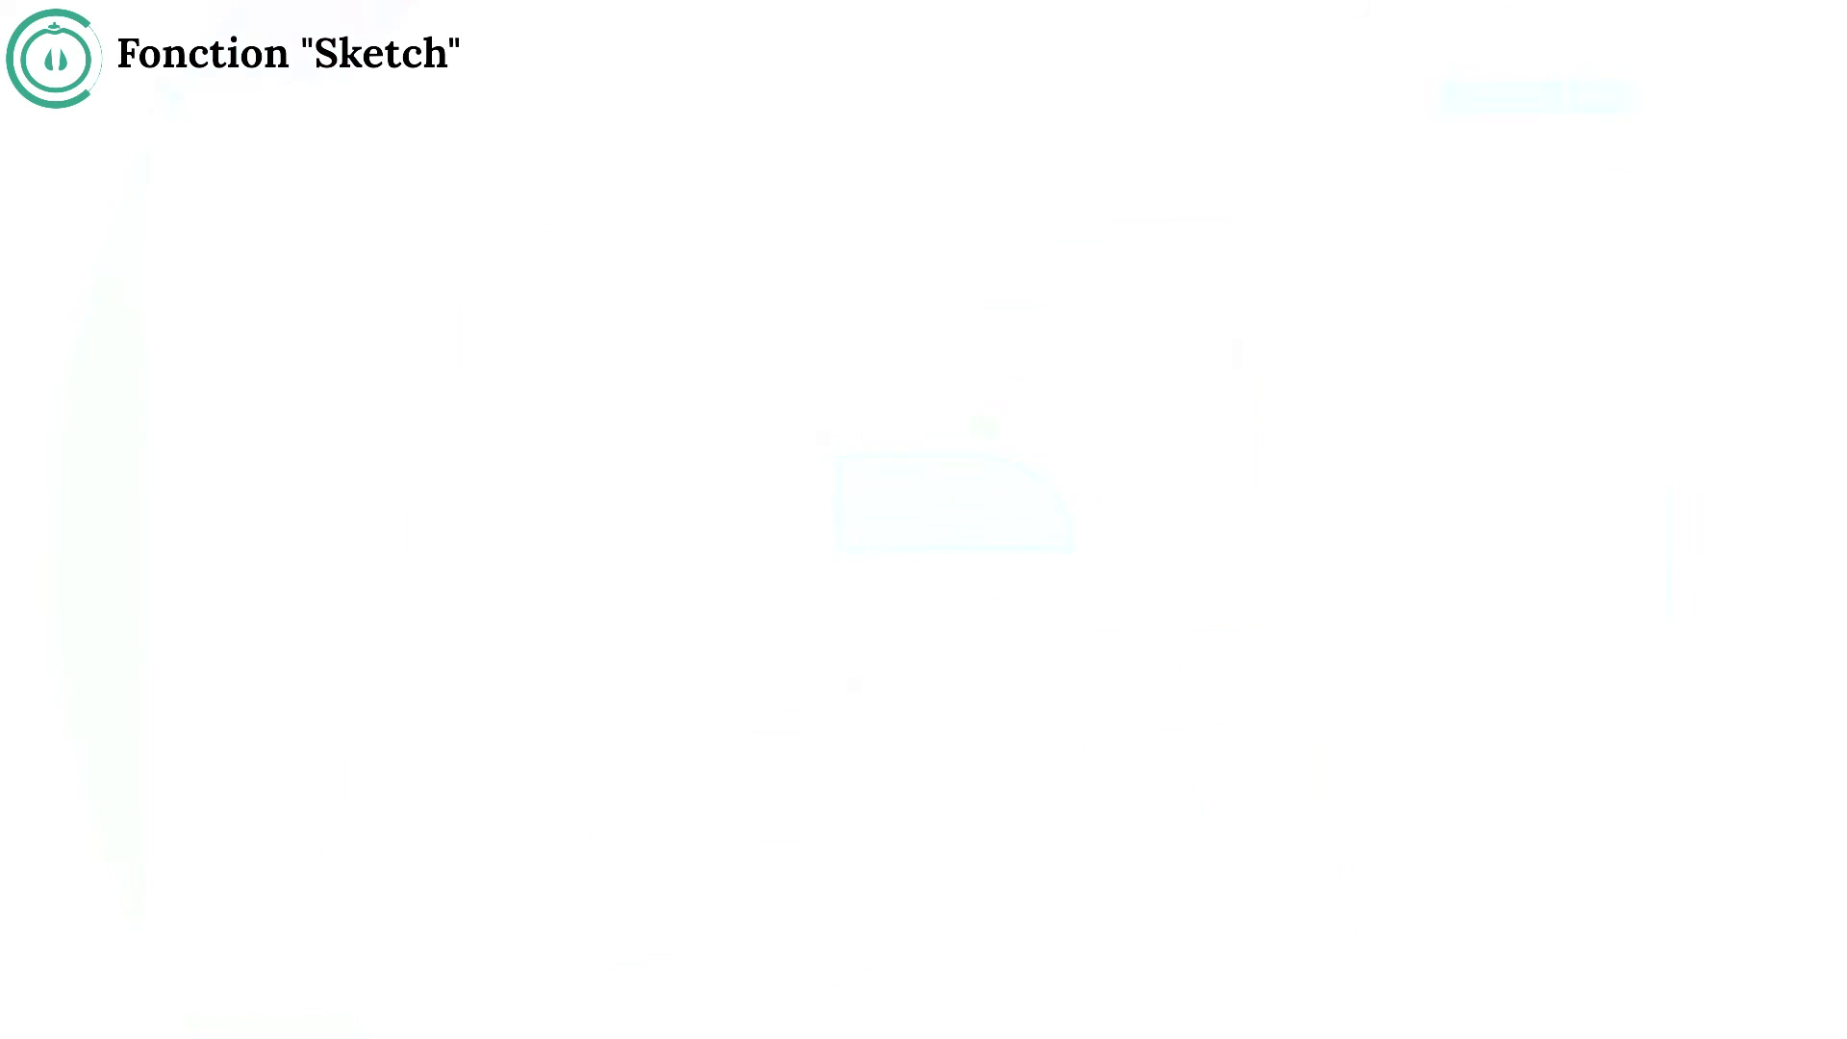